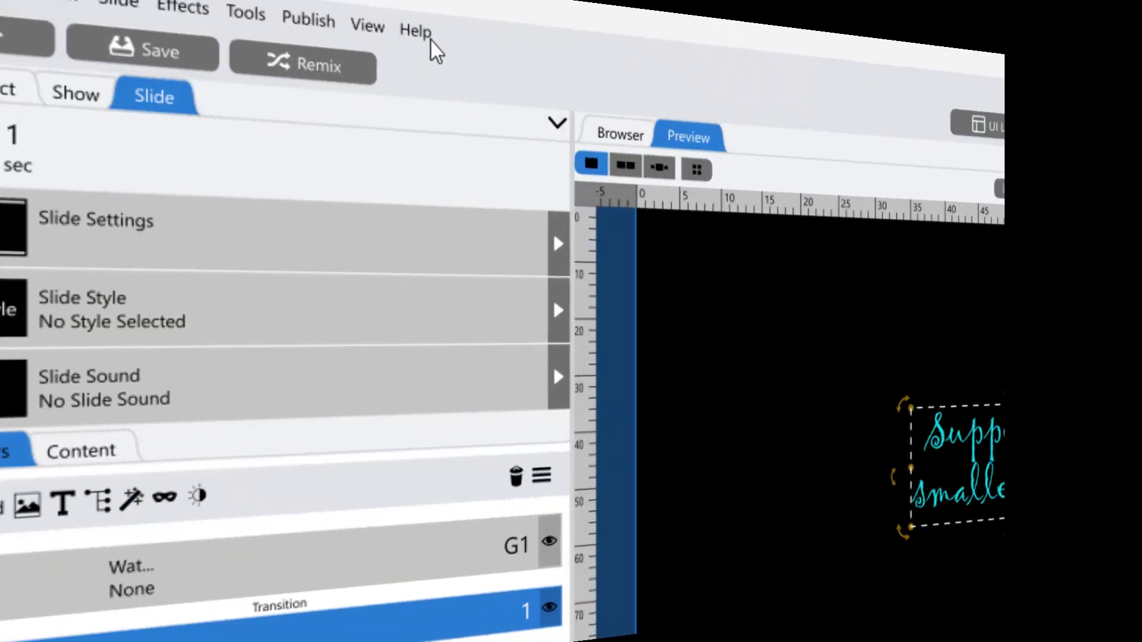
# Browse Help and the music list, then set the caption's font to Gigi.
pyautogui.click(424, 52)
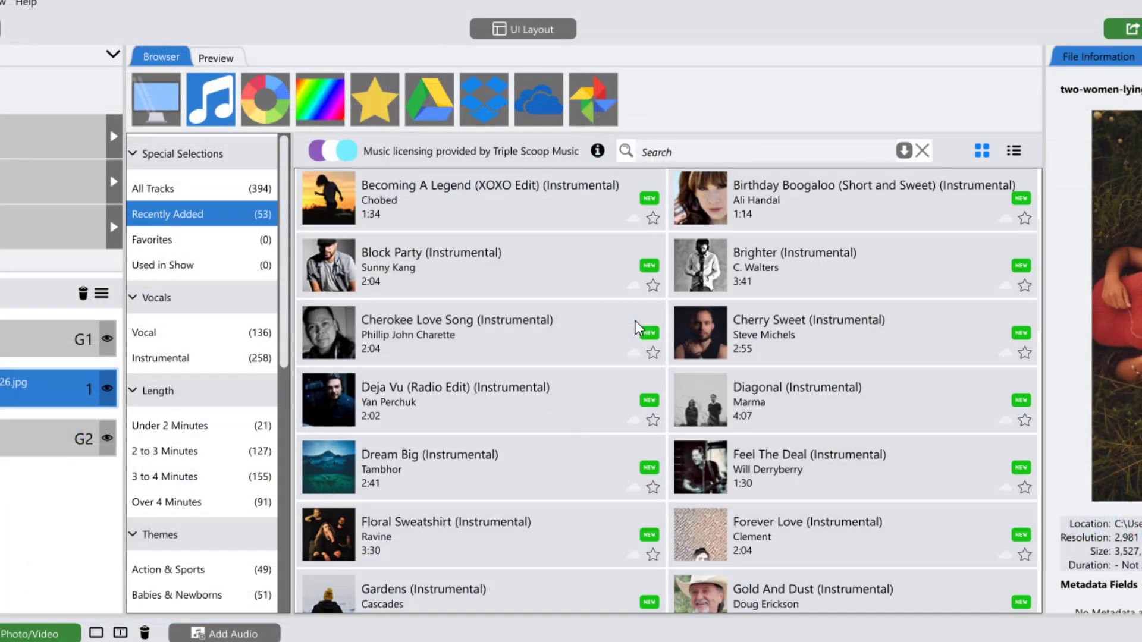
pyautogui.scroll(-3, 637, 326)
pyautogui.scroll(-3, 654, 352)
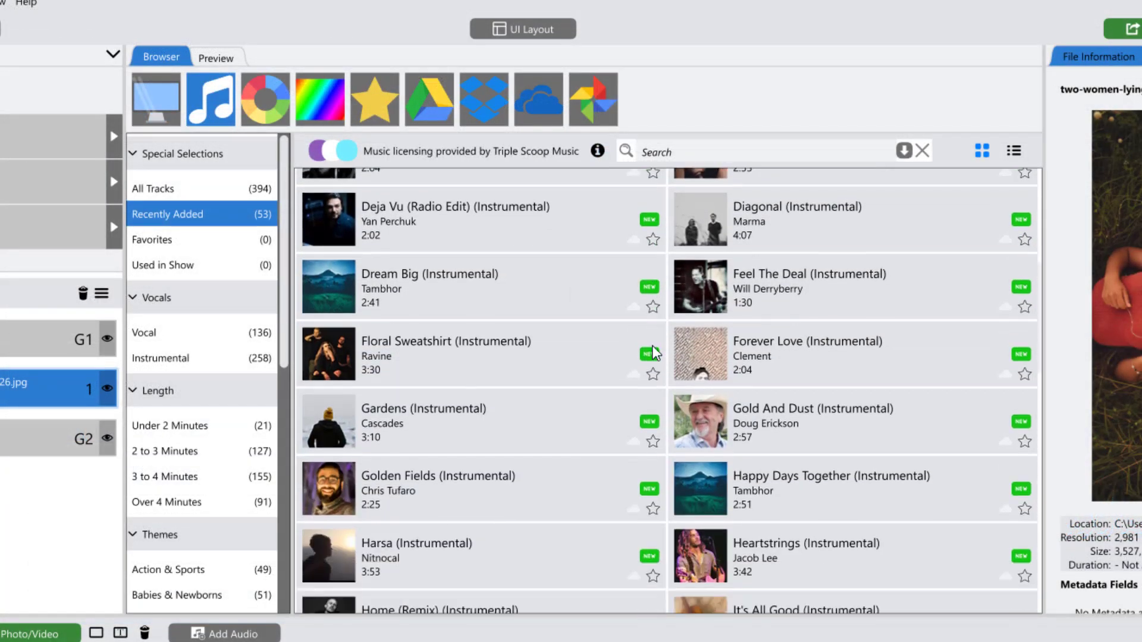
pyautogui.scroll(-2, 655, 353)
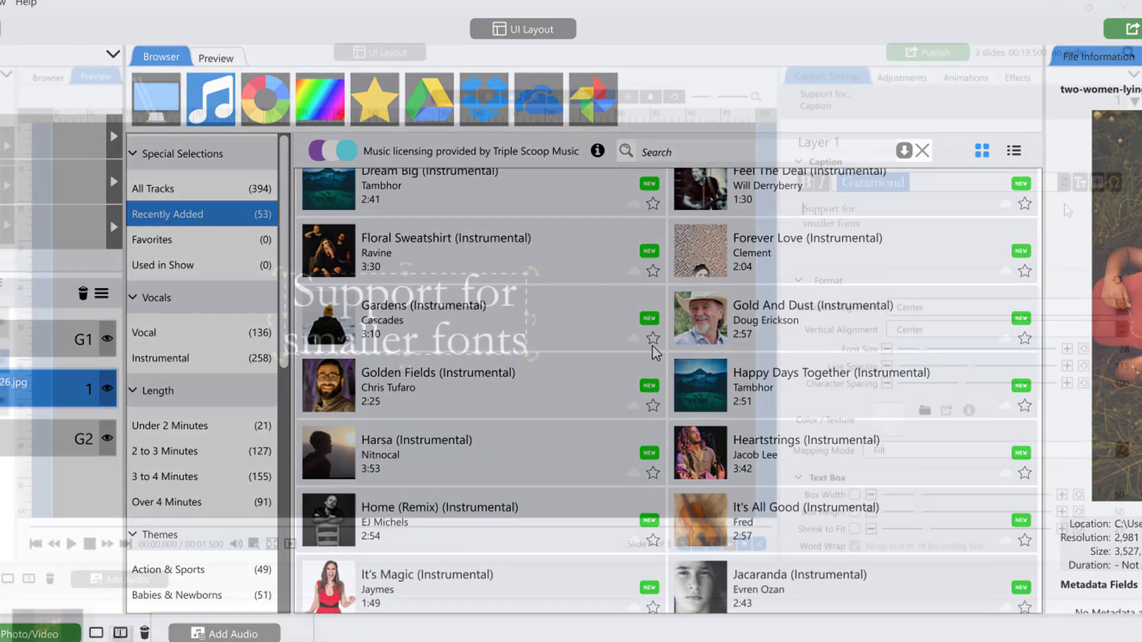
pyautogui.scroll(-2, 655, 353)
pyautogui.click(1065, 189)
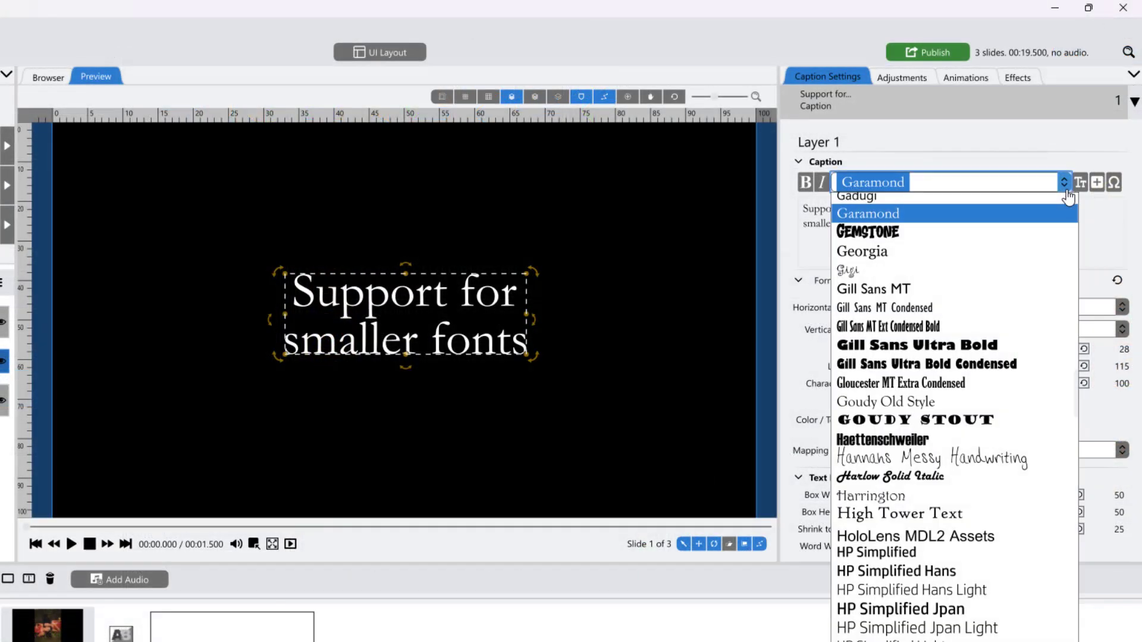
pyautogui.click(958, 270)
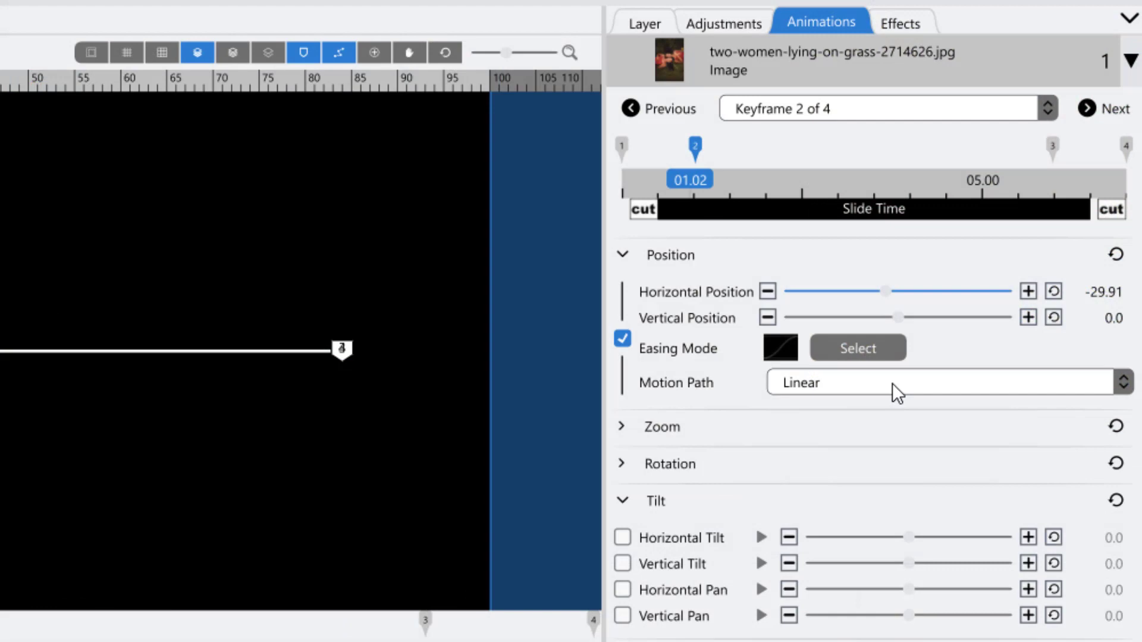
# Make the photo's motion path Bezier and copy the caption colour to all layers on all slides.
pyautogui.click(892, 384)
pyautogui.click(879, 436)
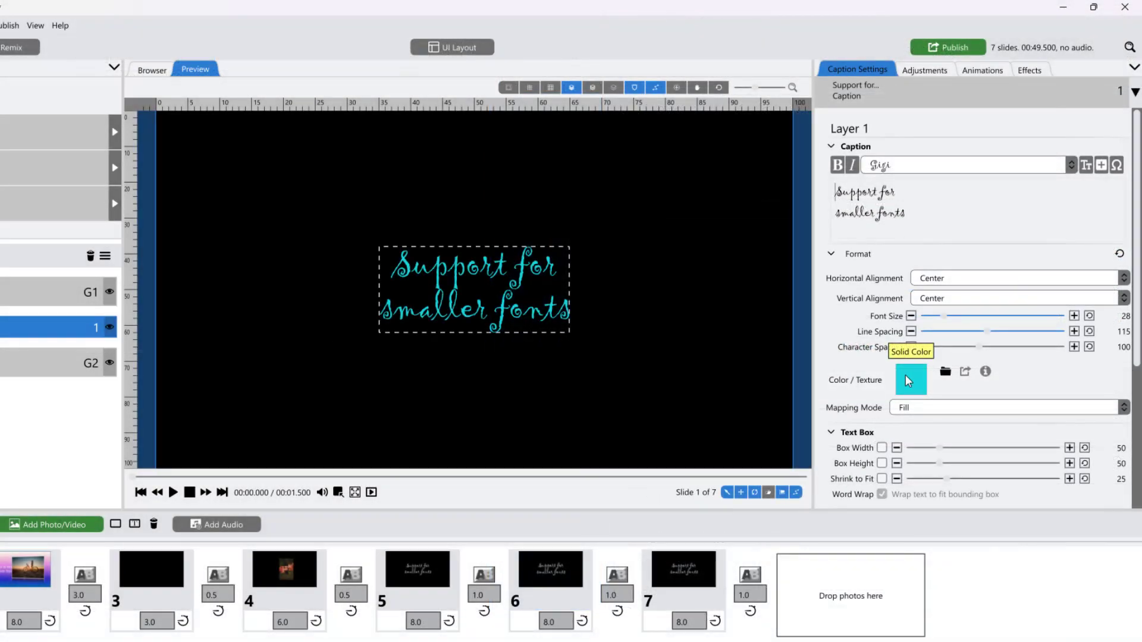
pyautogui.rightClick(905, 376)
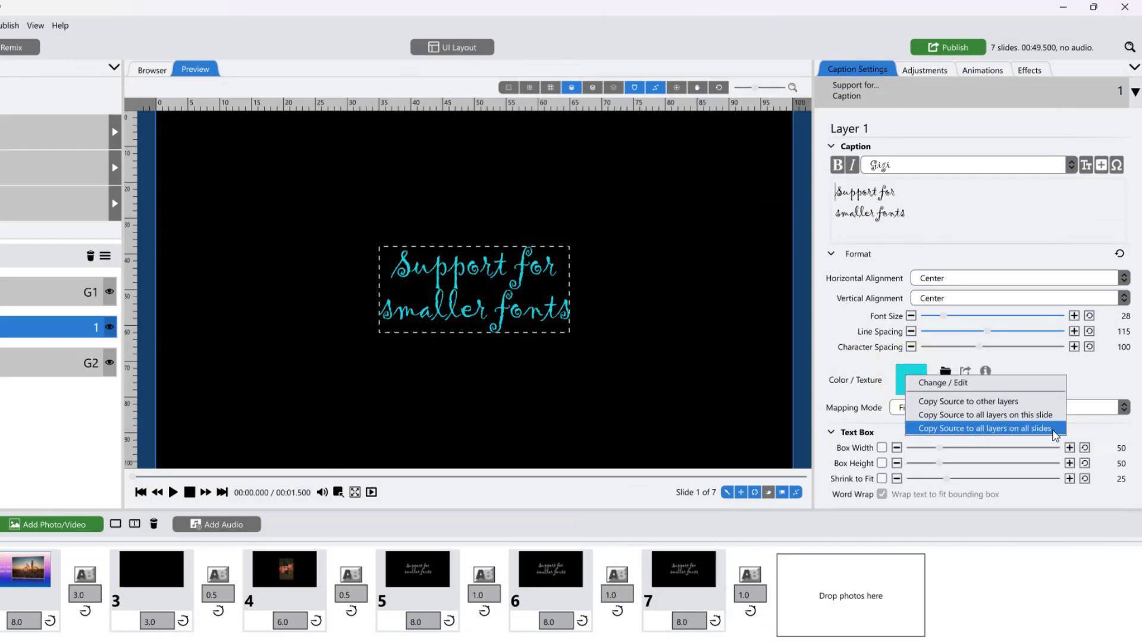
pyautogui.click(1011, 428)
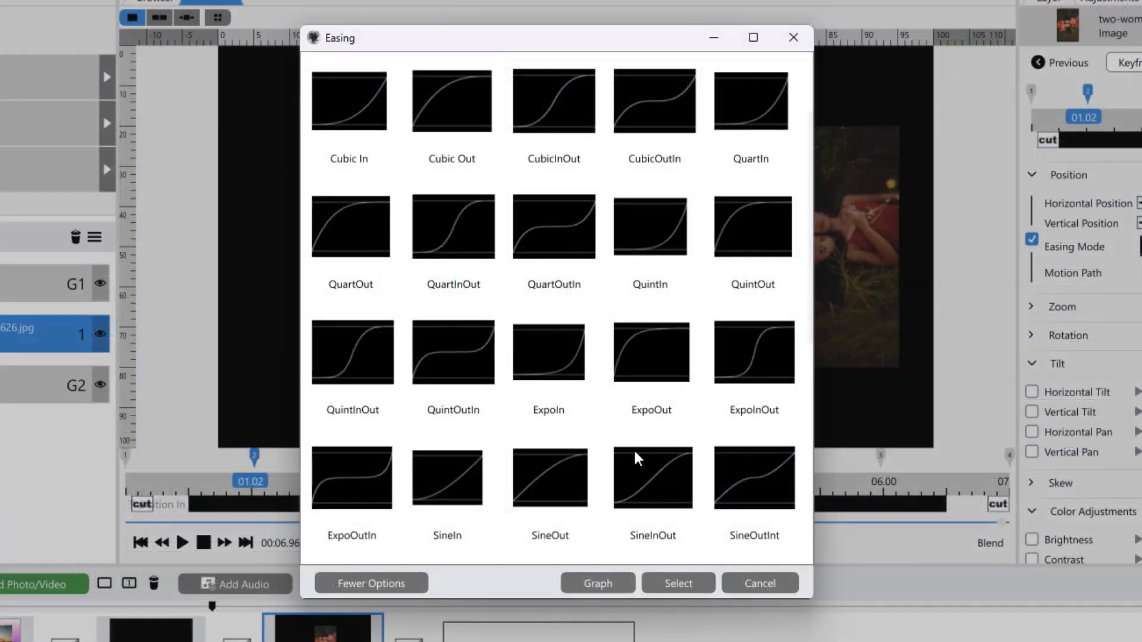
# Reshape the motion path curve at keyframe 3 in the position easing graph.
pyautogui.scroll(-1, 634, 452)
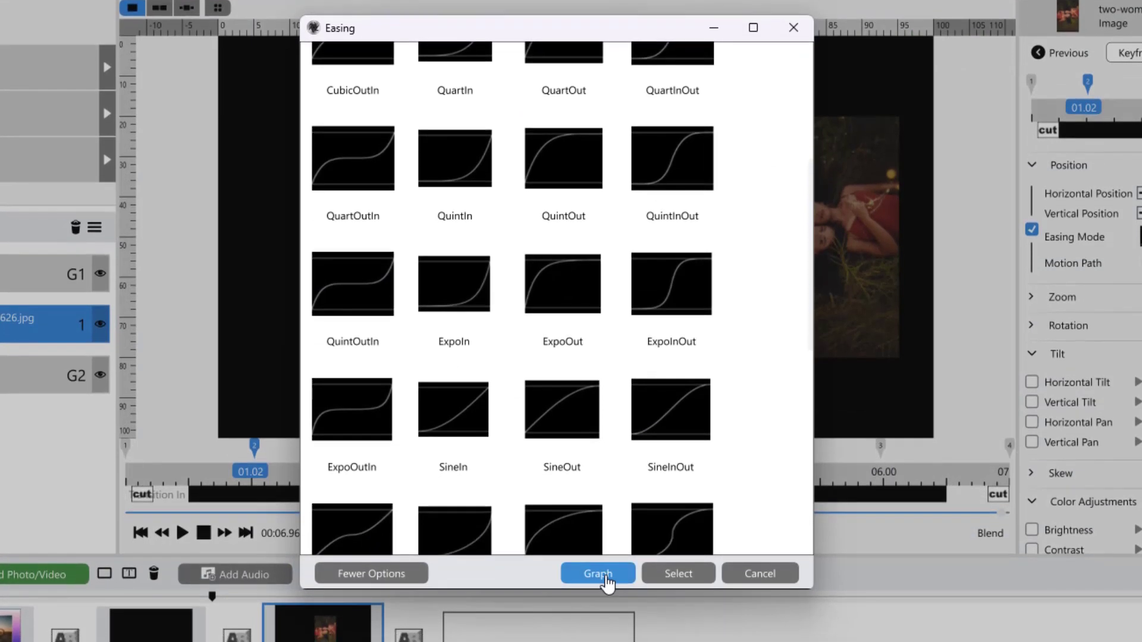
pyautogui.click(606, 576)
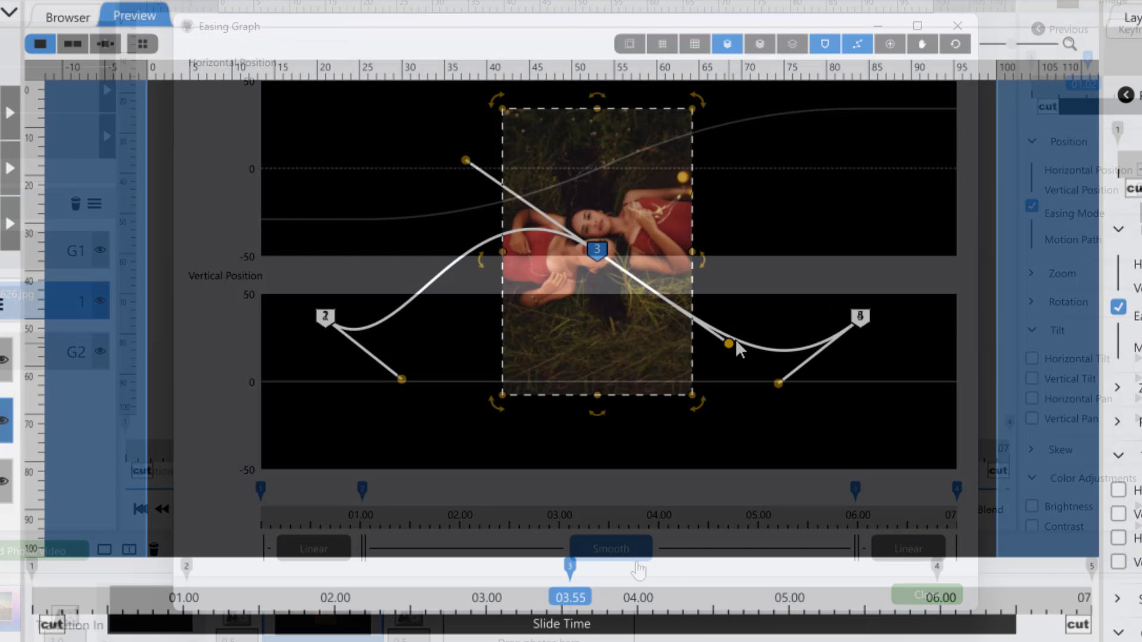
pyautogui.moveTo(735, 340)
pyautogui.mouseDown()
pyautogui.moveTo(784, 256)
pyautogui.moveTo(732, 156)
pyautogui.moveTo(722, 315)
pyautogui.moveTo(610, 422)
pyautogui.moveTo(773, 262)
pyautogui.moveTo(788, 146)
pyautogui.moveTo(710, 341)
pyautogui.mouseUp()
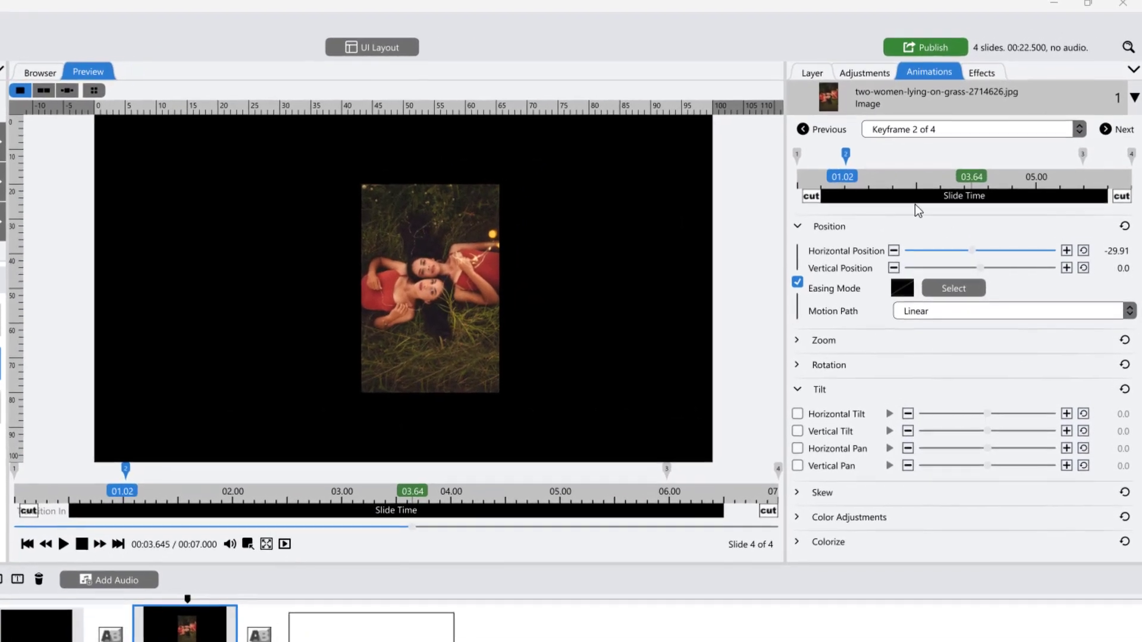
# Compare the photo's positions at keyframes 2 and 3, then preview the slide playing.
pyautogui.click(837, 162)
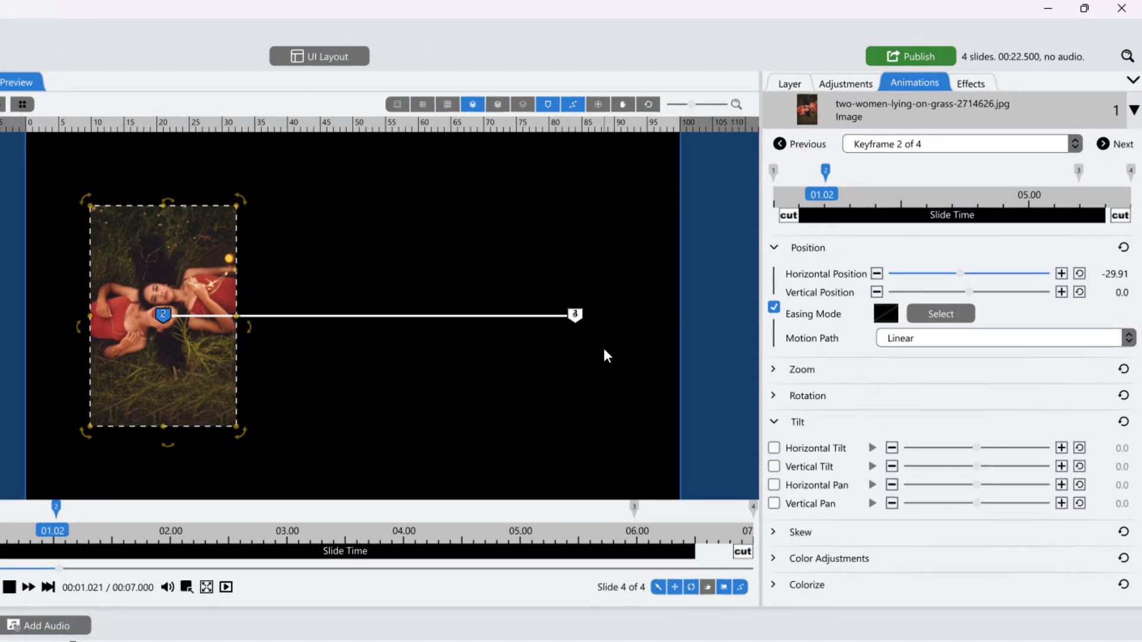
pyautogui.click(1080, 172)
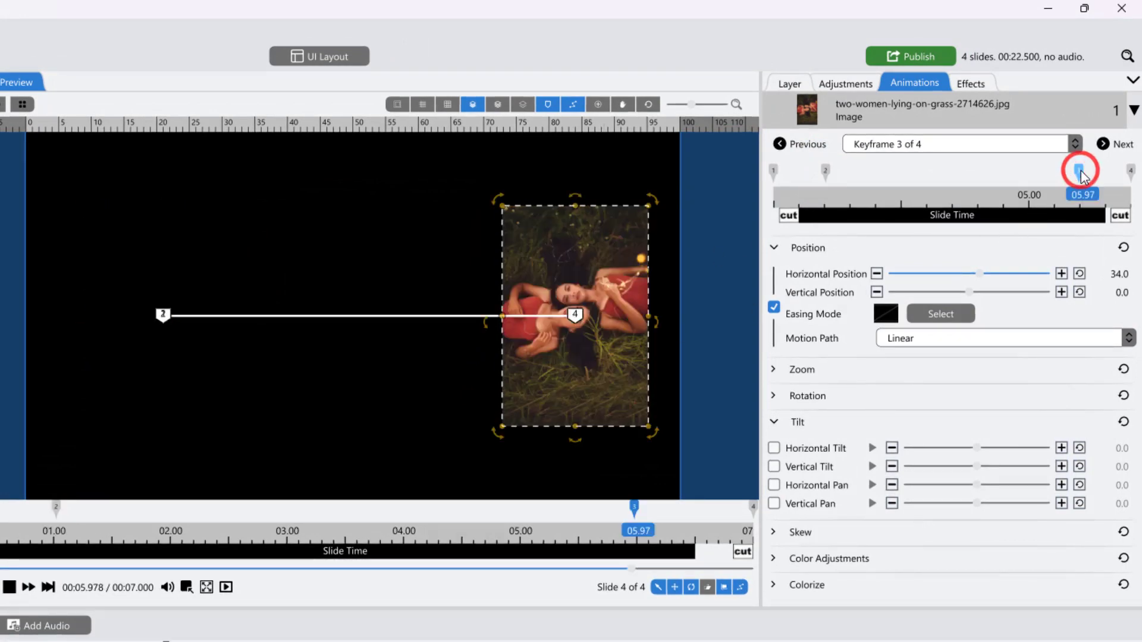
pyautogui.click(826, 173)
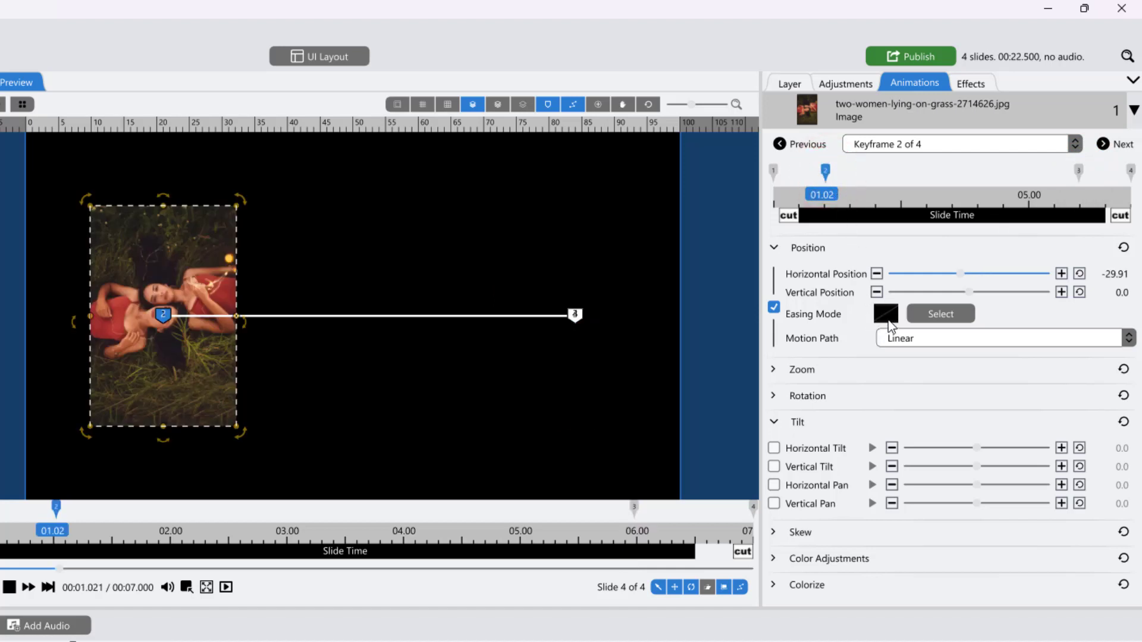
pyautogui.click(226, 587)
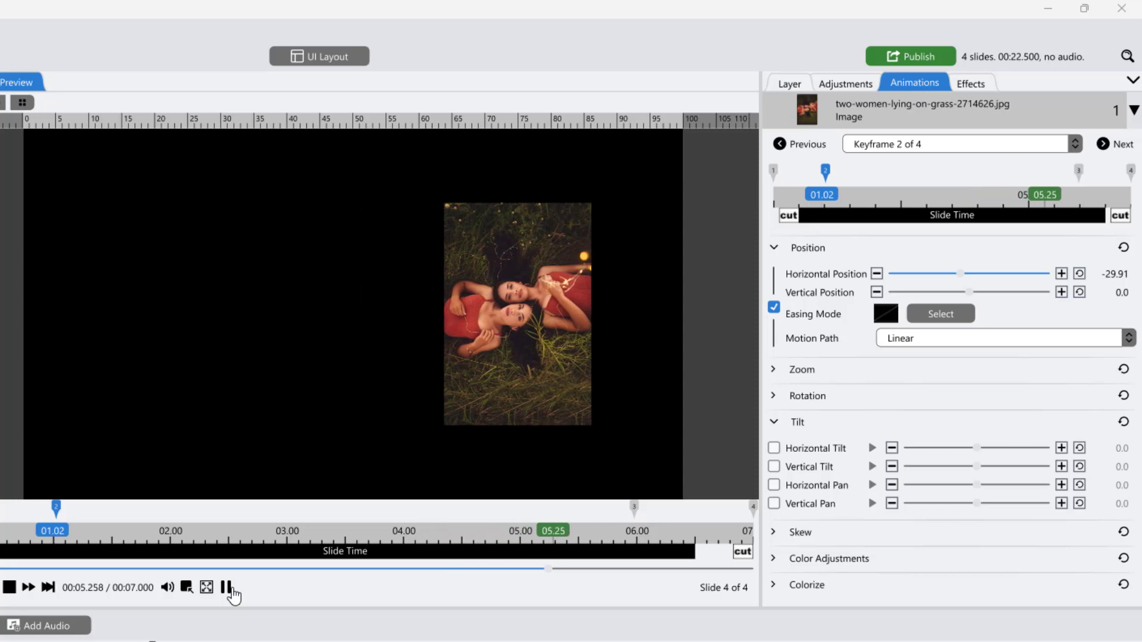
# Give keyframe 2's position change Smooth easing.
pyautogui.click(229, 588)
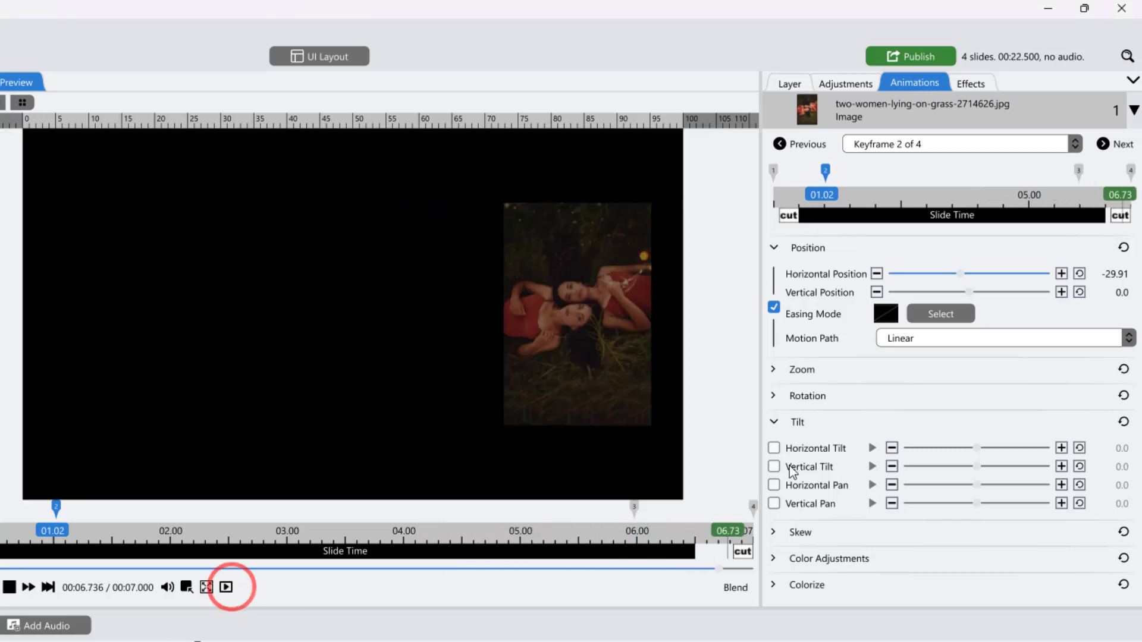
pyautogui.click(936, 314)
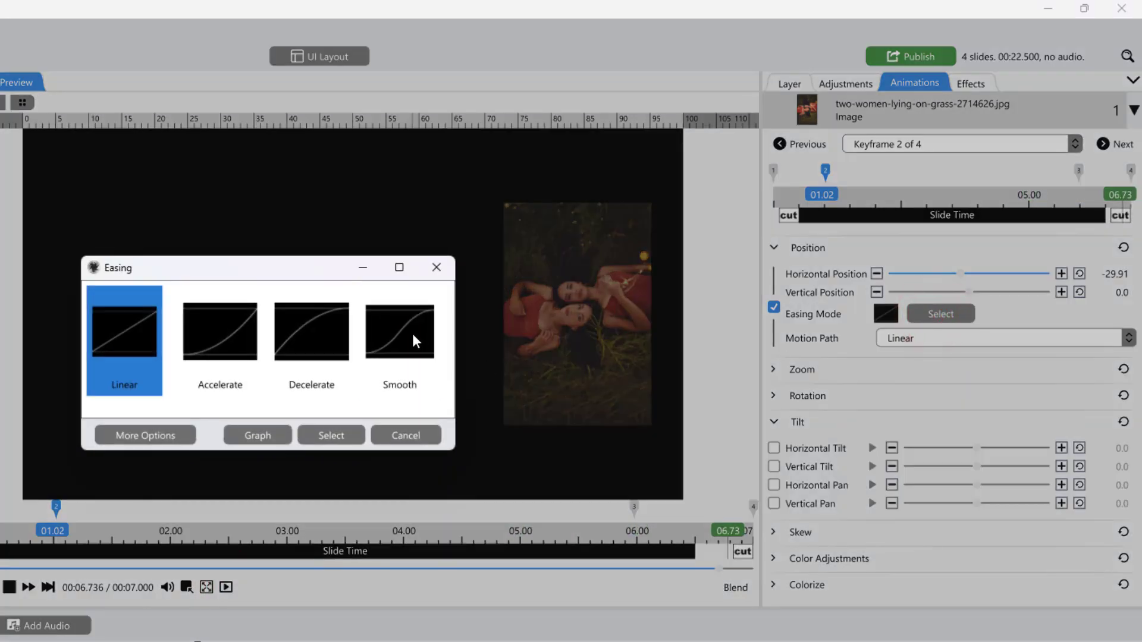
pyautogui.click(395, 331)
pyautogui.click(338, 439)
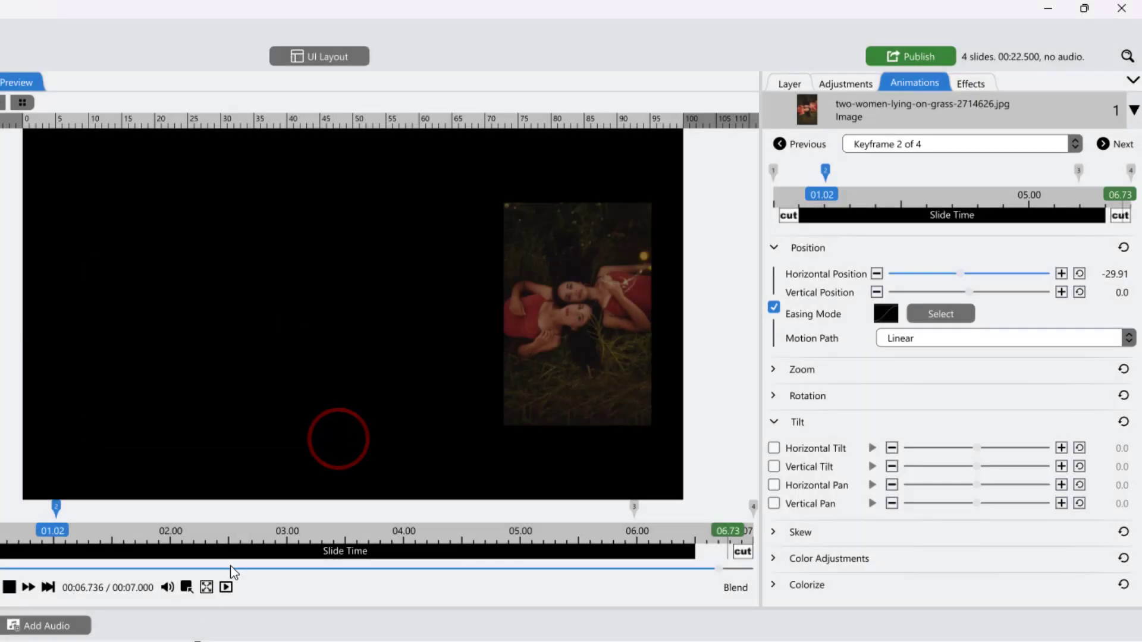
# Replay the slide, then reopen the easing choices and cancel unchanged.
pyautogui.click(226, 588)
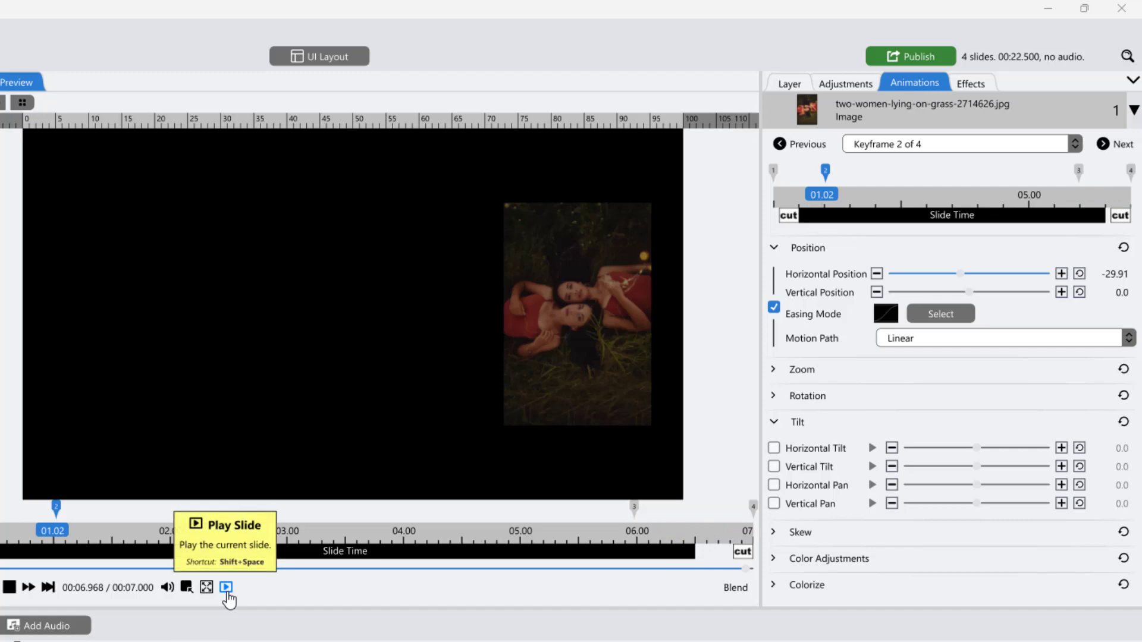
pyautogui.click(941, 314)
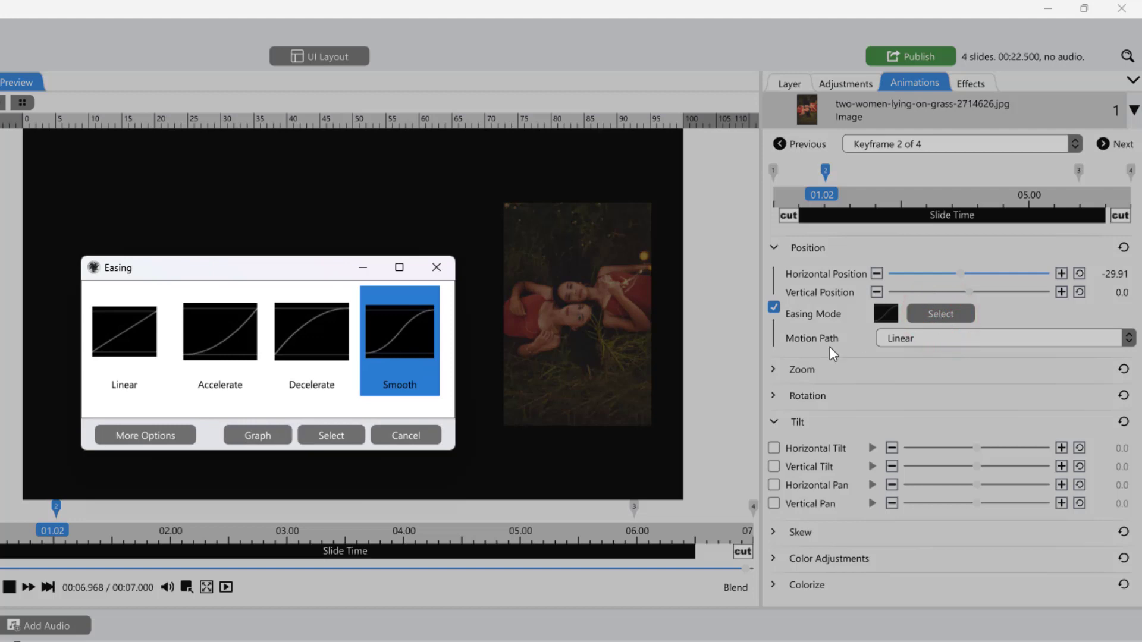
pyautogui.click(418, 440)
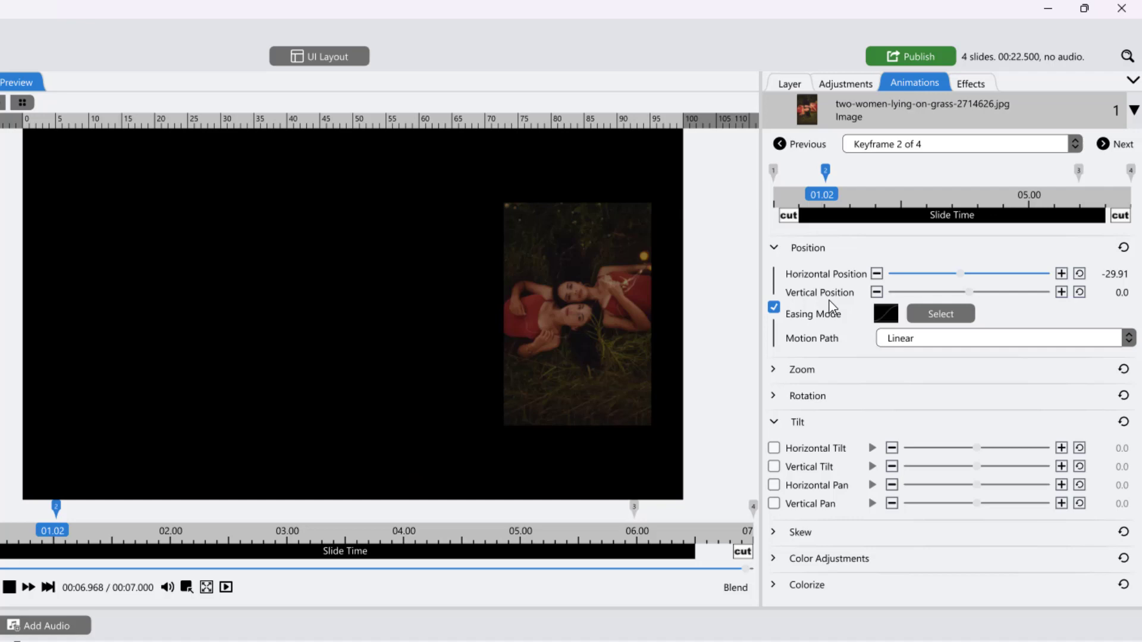
# Expand keyframe 2's colour adjustment, outline and shadow animation settings.
pyautogui.scroll(-1, 842, 476)
pyautogui.scroll(-1, 833, 484)
pyautogui.click(773, 480)
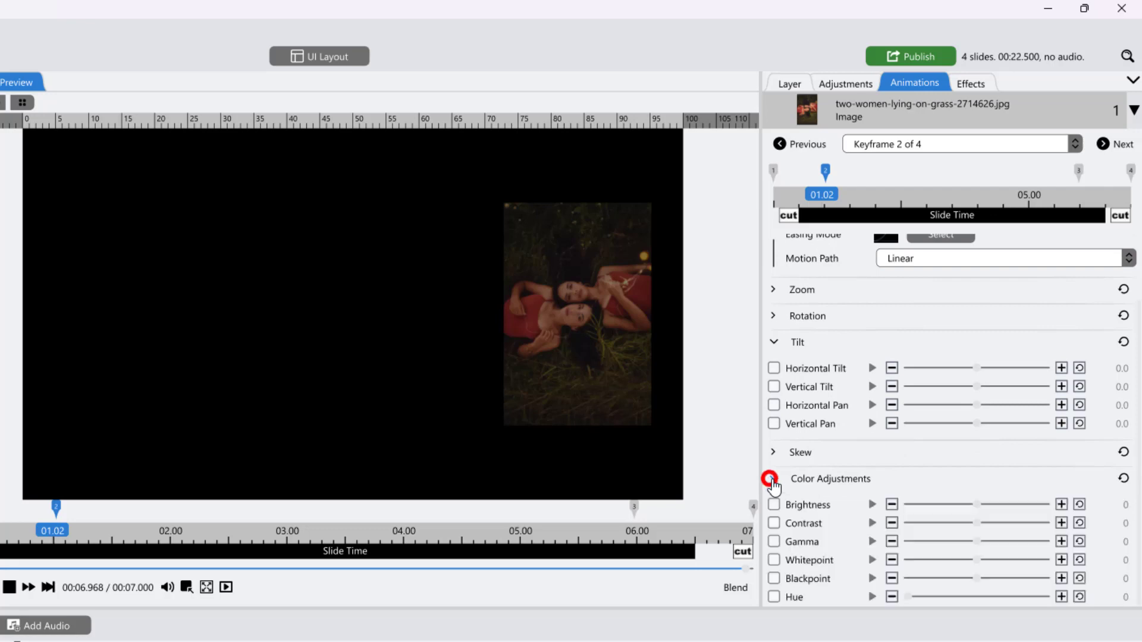
pyautogui.scroll(-2, 831, 484)
pyautogui.scroll(-2, 833, 488)
pyautogui.scroll(-1, 834, 488)
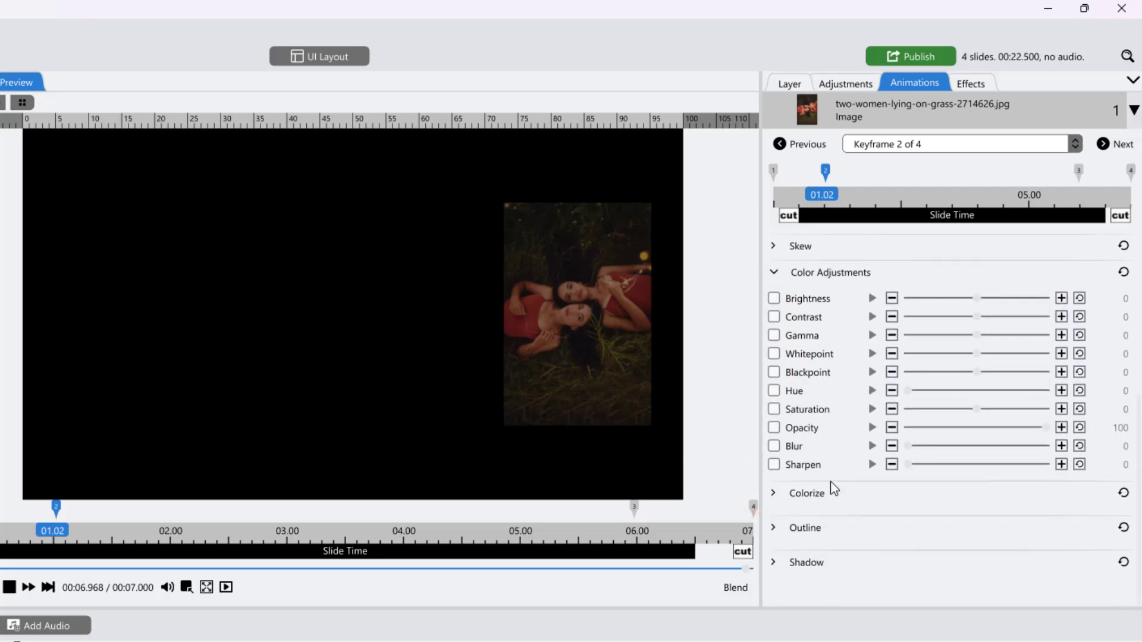
pyautogui.click(773, 530)
pyautogui.scroll(-2, 772, 524)
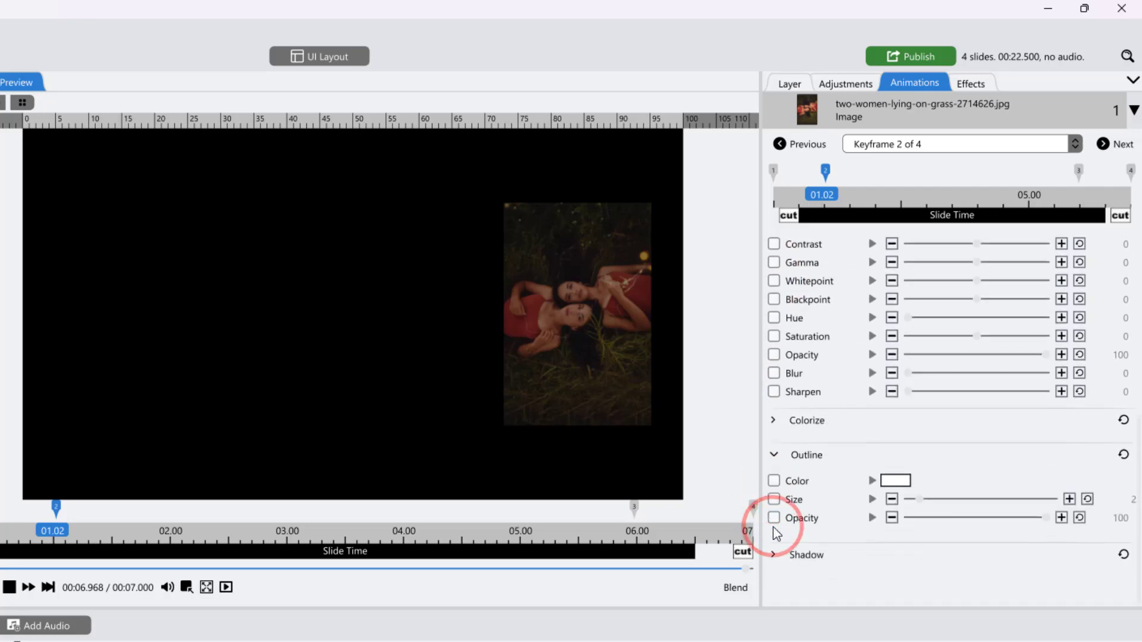
pyautogui.click(774, 556)
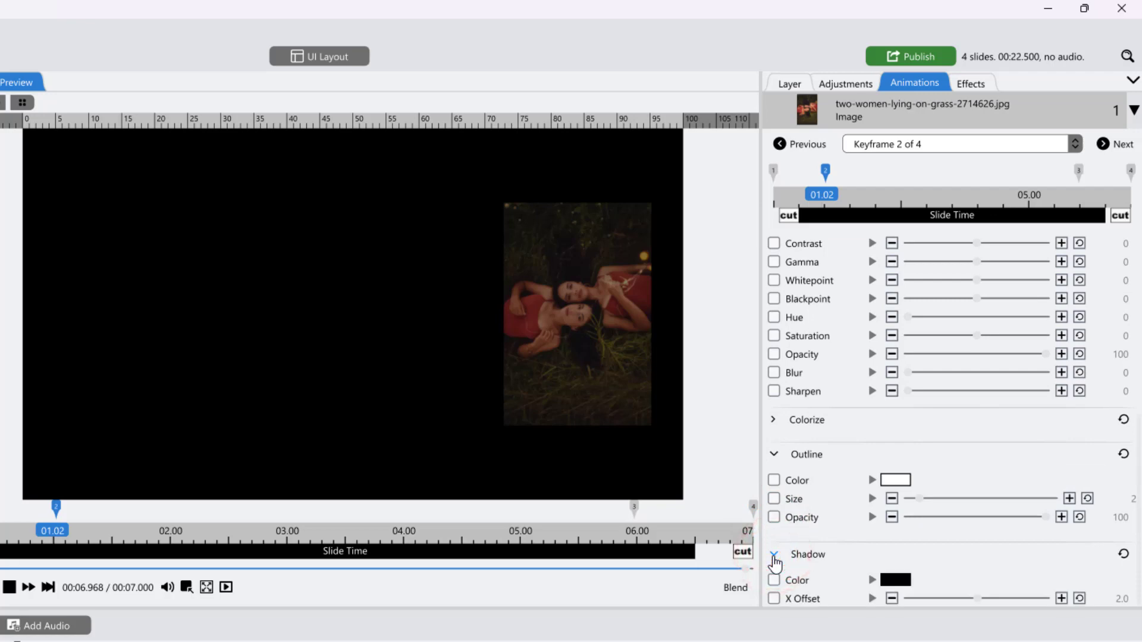
# Scroll back up to the Position section showing its Easing Mode.
pyautogui.scroll(1, 837, 509)
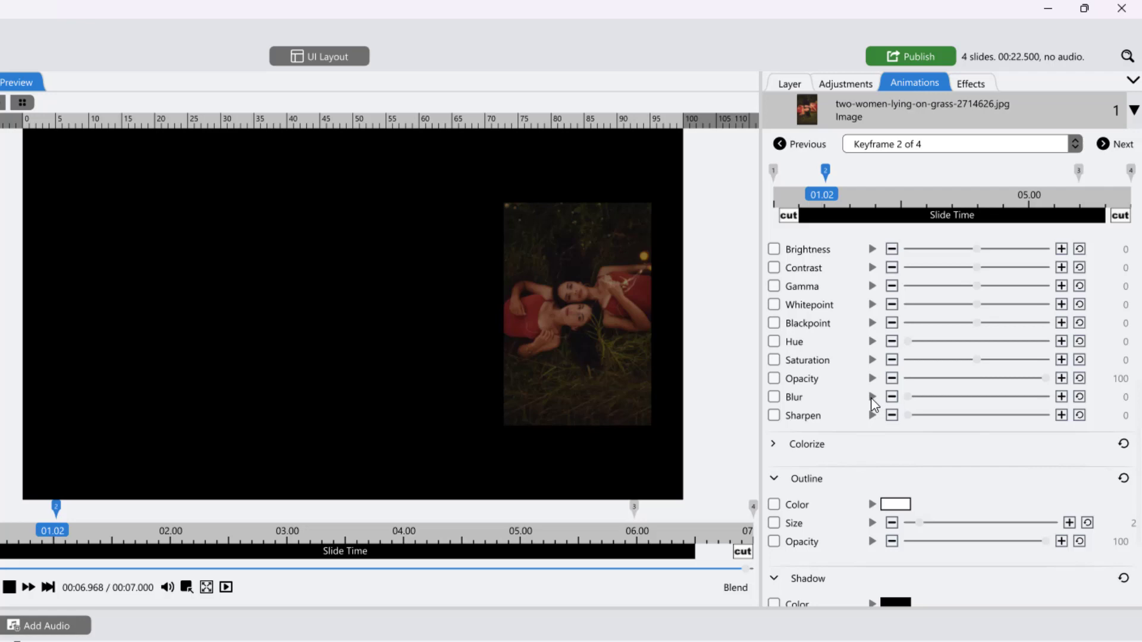
pyautogui.scroll(2, 873, 404)
pyautogui.scroll(3, 872, 403)
pyautogui.scroll(3, 872, 401)
pyautogui.scroll(1, 871, 399)
pyautogui.scroll(2, 871, 398)
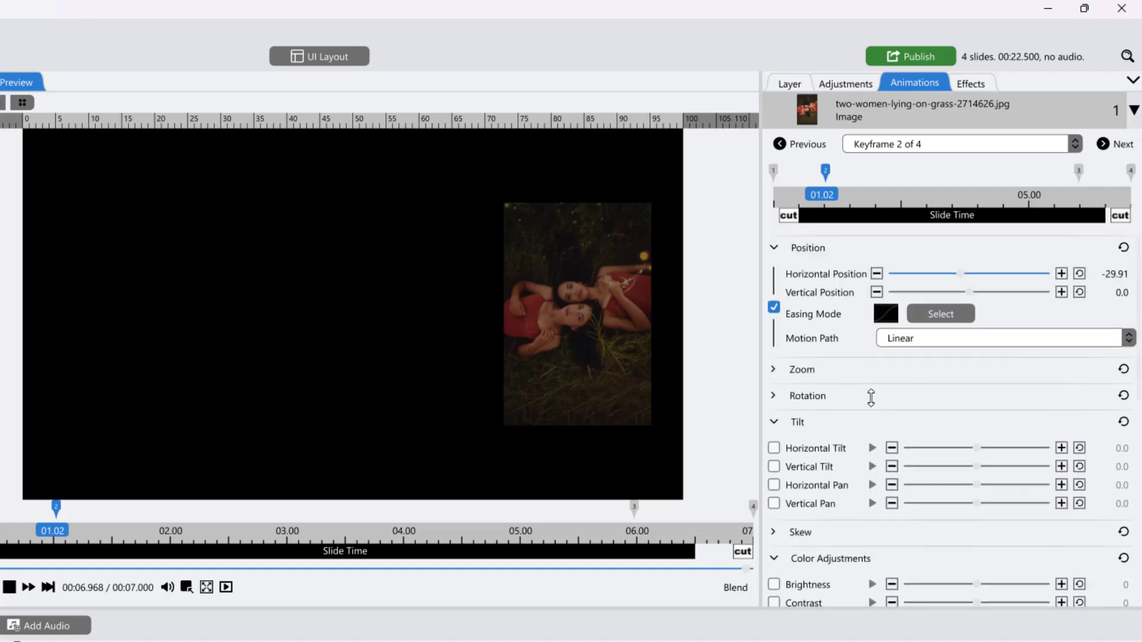
# Expand keyframe 2's easing picker to the full, enlarged list of curves and browse it.
pyautogui.click(940, 314)
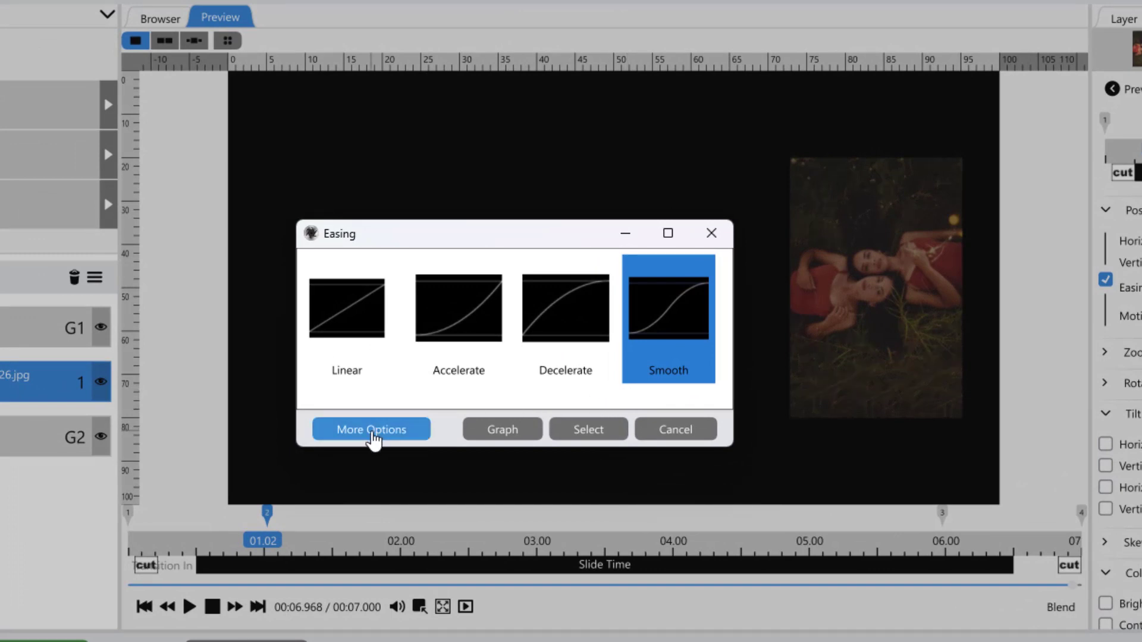
pyautogui.click(373, 435)
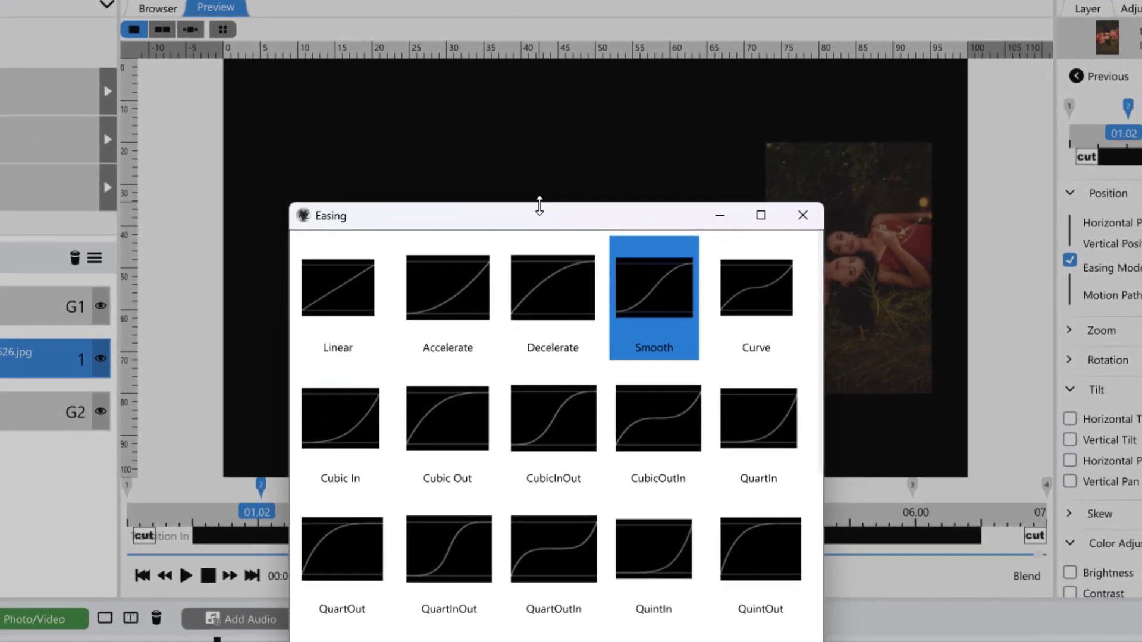
pyautogui.moveTo(538, 206); pyautogui.dragTo(544, 38)
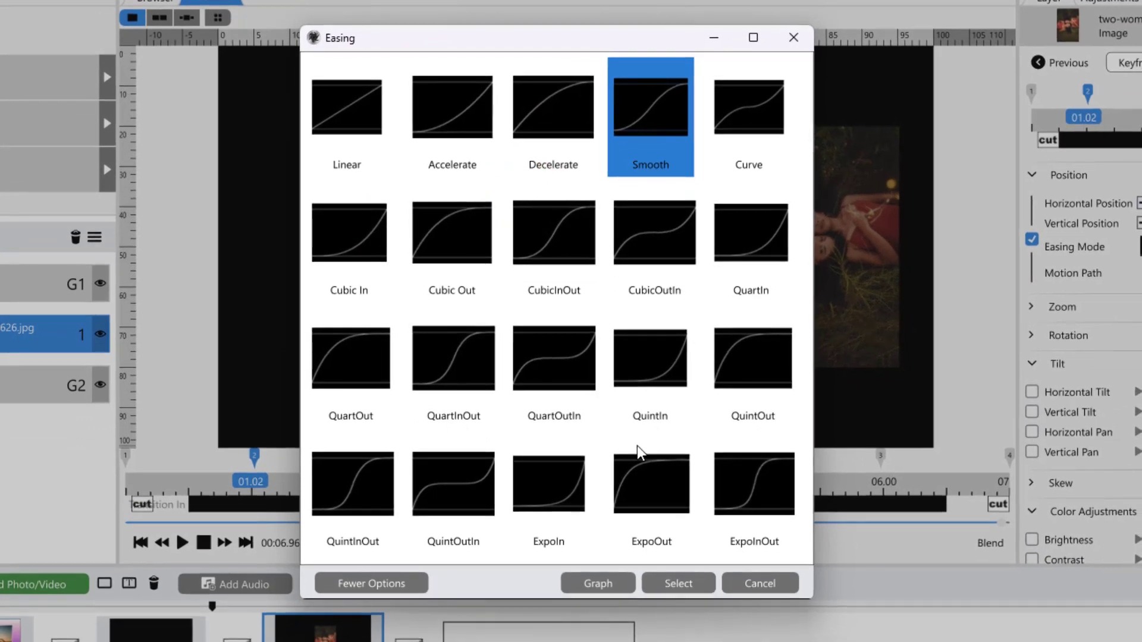
pyautogui.scroll(-1, 637, 445)
pyautogui.scroll(-1, 633, 449)
pyautogui.scroll(-1, 635, 455)
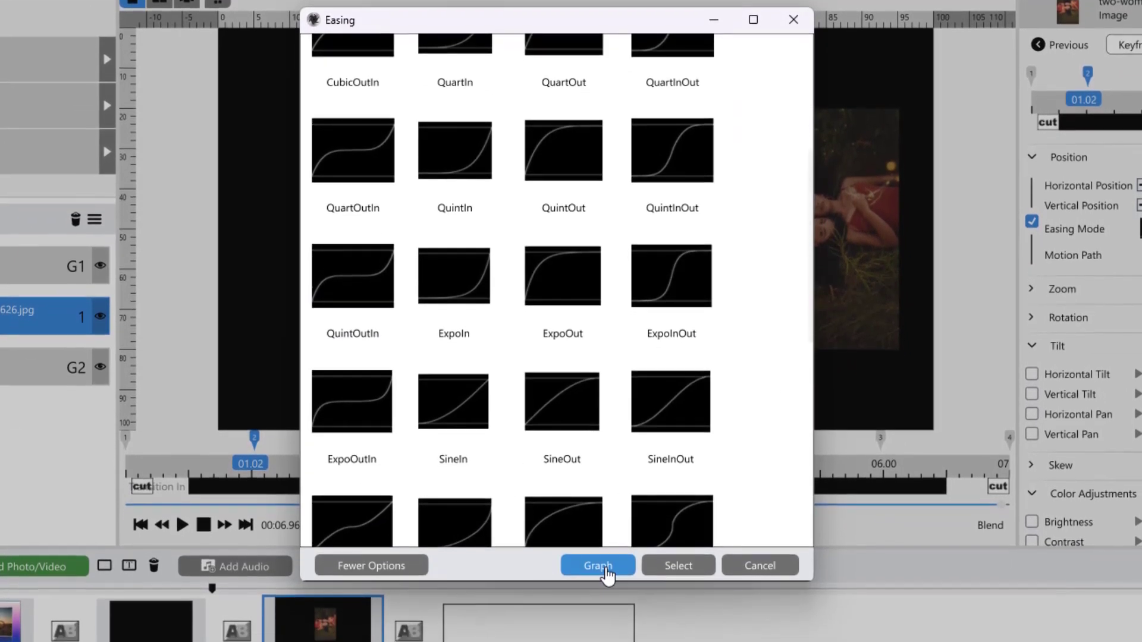
# In the Easing Graph, apply Elastic In & Out to the middle keyframe span and close it.
pyautogui.click(605, 571)
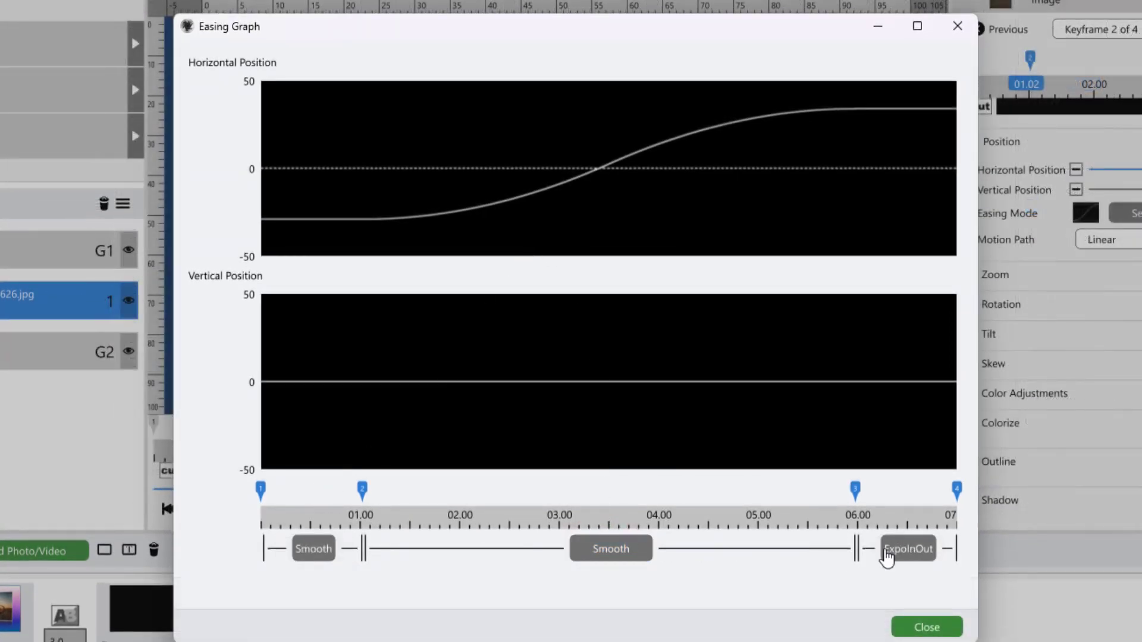
pyautogui.click(622, 564)
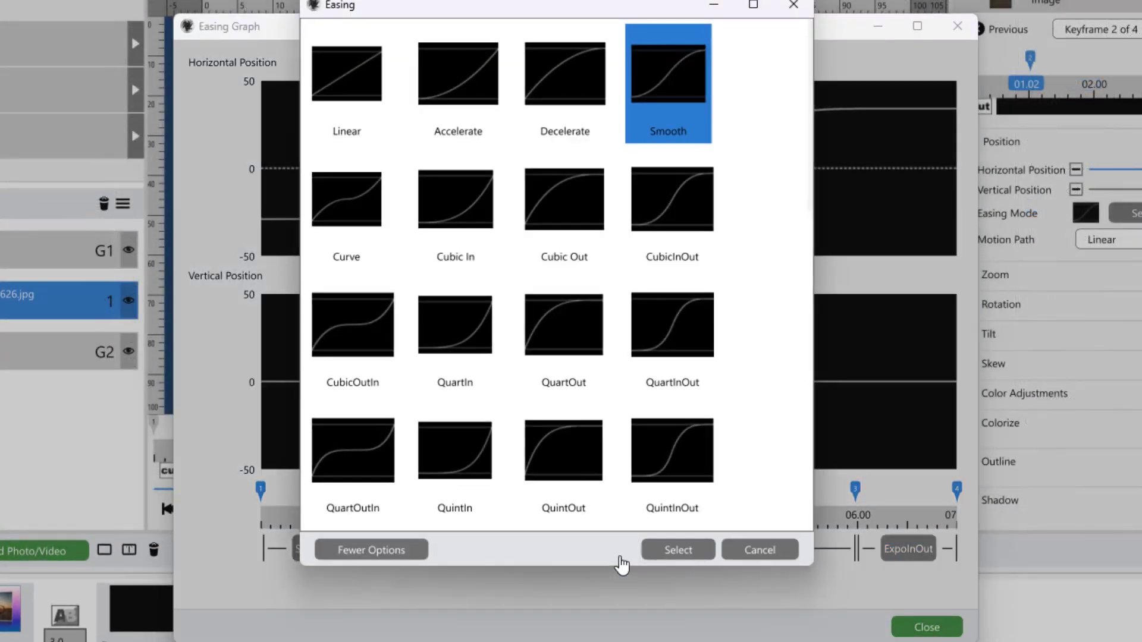
pyautogui.scroll(-5, 589, 431)
pyautogui.click(705, 490)
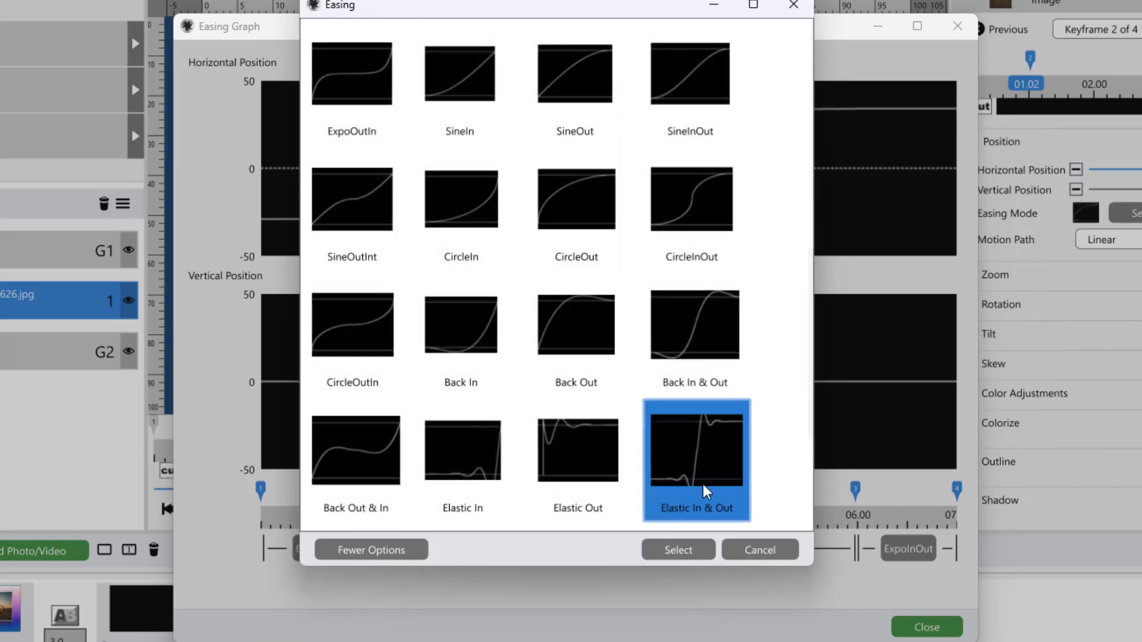
pyautogui.click(700, 552)
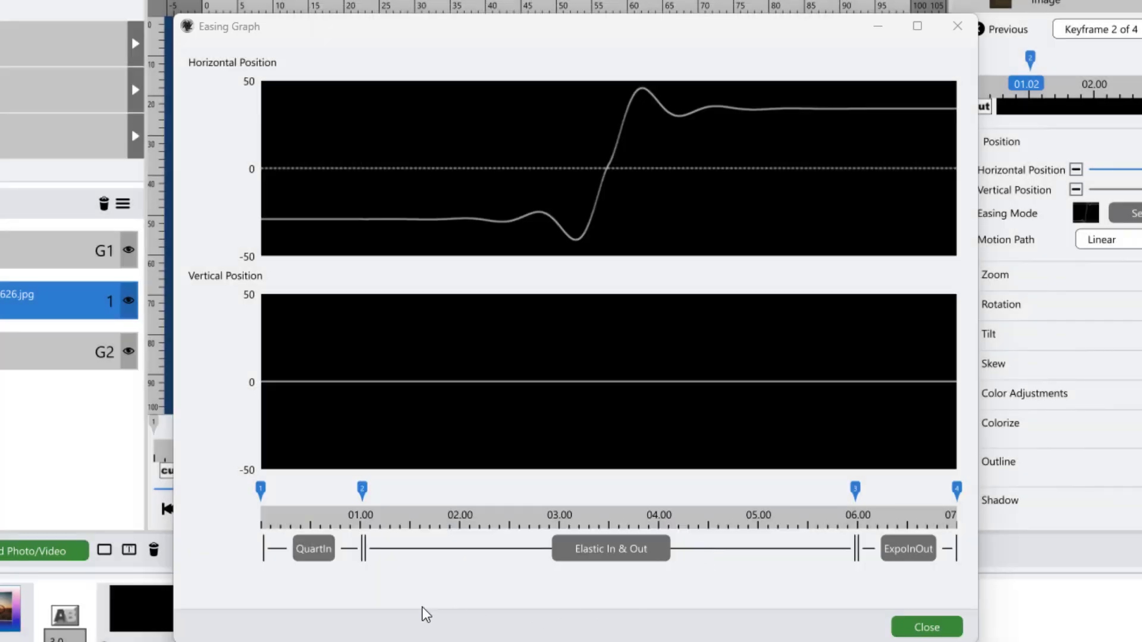
pyautogui.click(897, 616)
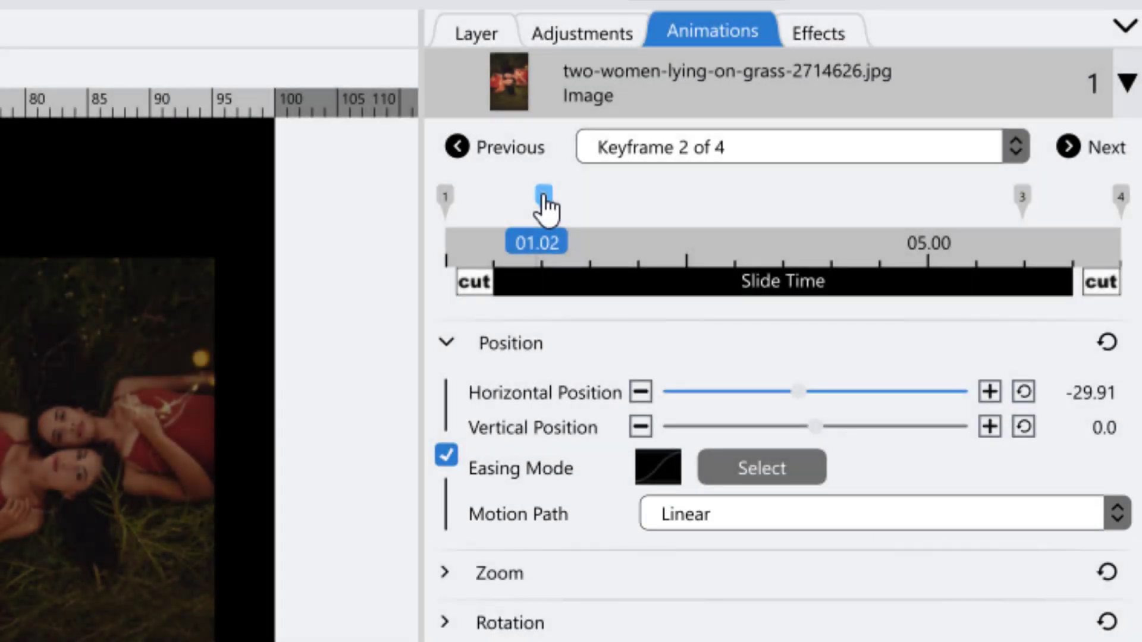
# Jump to keyframe 2 and check the motion path types, leaving it Linear.
pyautogui.click(543, 196)
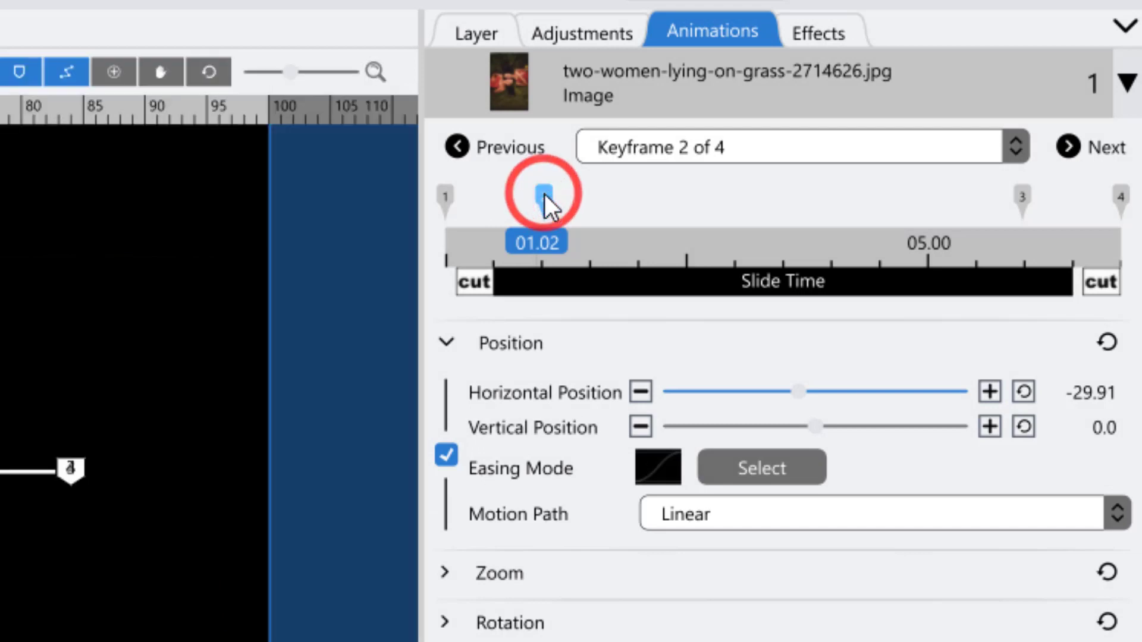
pyautogui.click(728, 523)
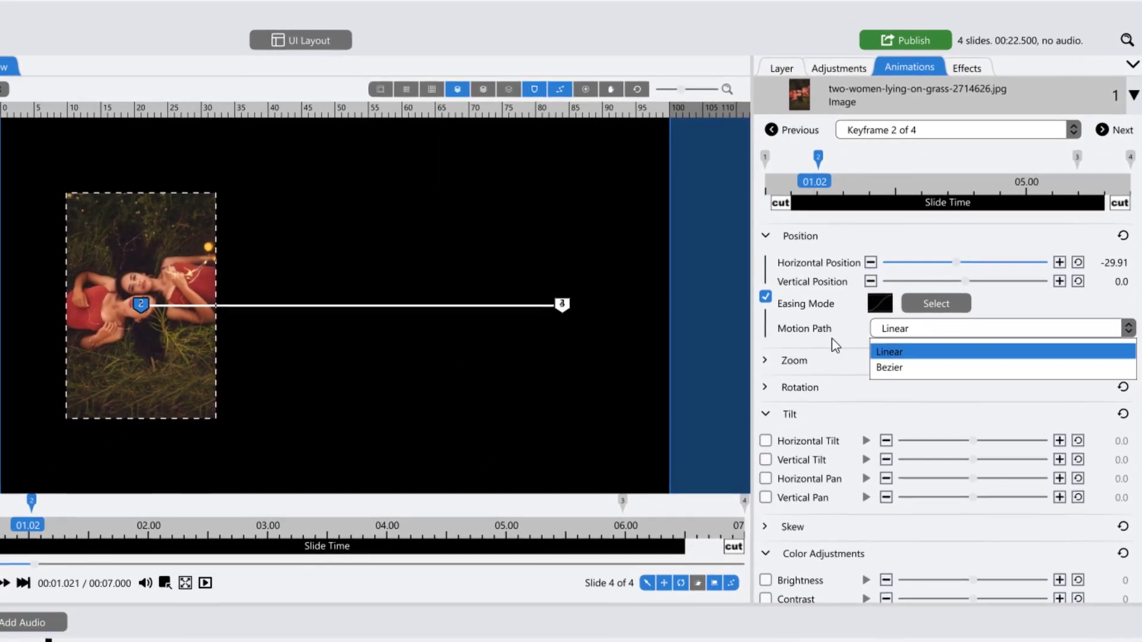
pyautogui.click(880, 360)
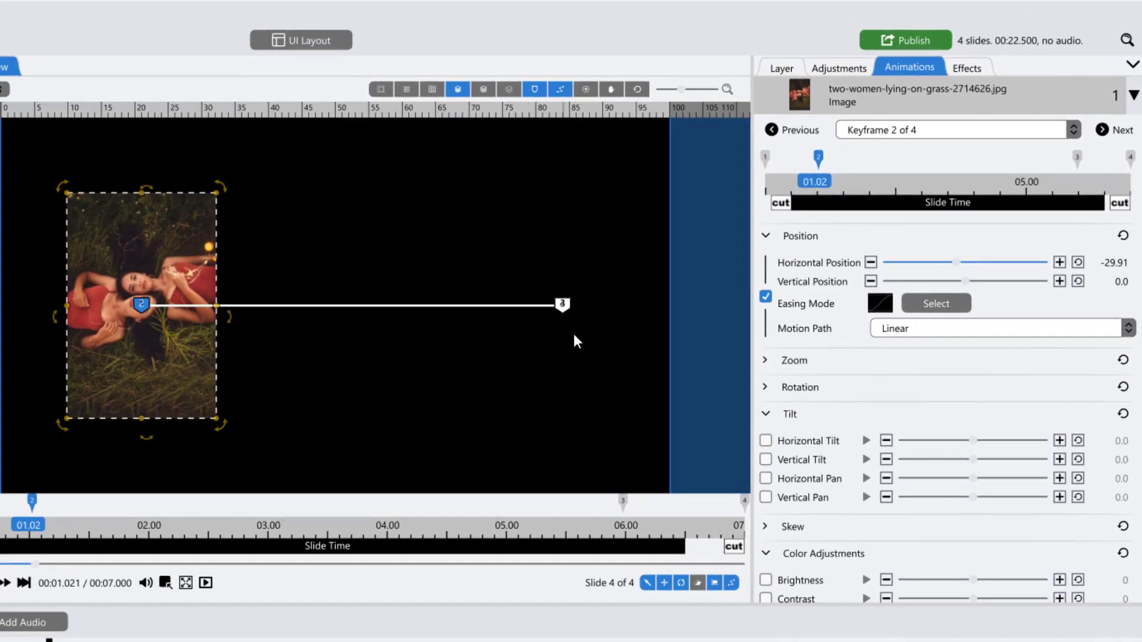
# Switch the motion path to Bezier and drag handles at keyframes 2, 3 and 4 into a wavy curve.
pyautogui.click(960, 331)
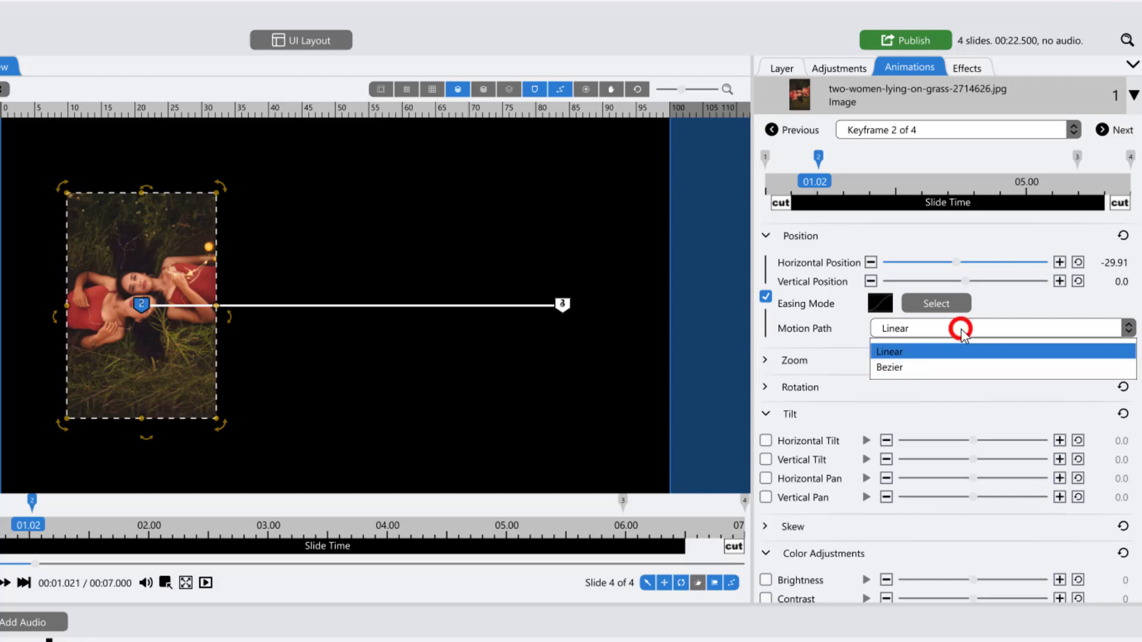
pyautogui.click(954, 369)
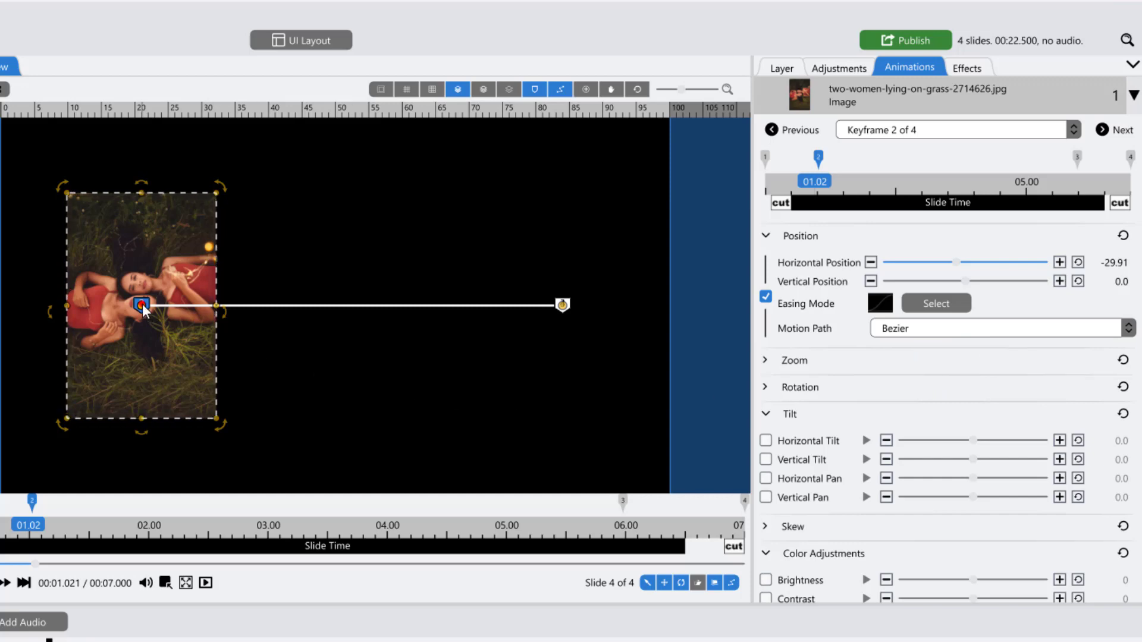
pyautogui.moveTo(142, 305); pyautogui.dragTo(264, 253)
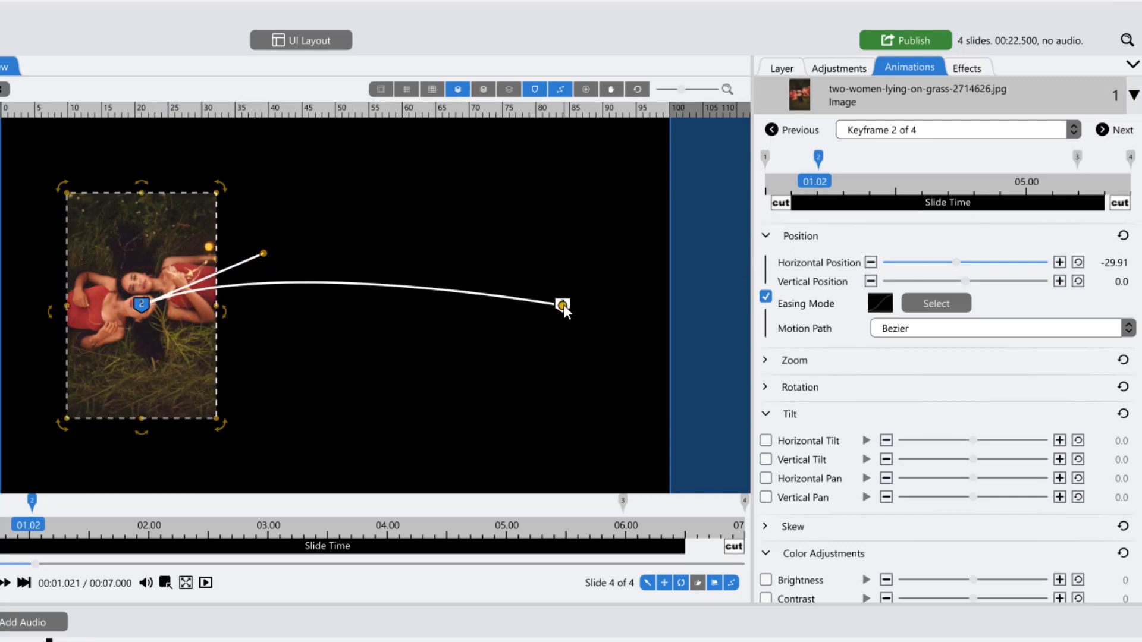
pyautogui.moveTo(563, 305)
pyautogui.mouseDown()
pyautogui.moveTo(459, 237)
pyautogui.moveTo(441, 244)
pyautogui.moveTo(641, 493)
pyautogui.moveTo(720, 437)
pyautogui.mouseUp()
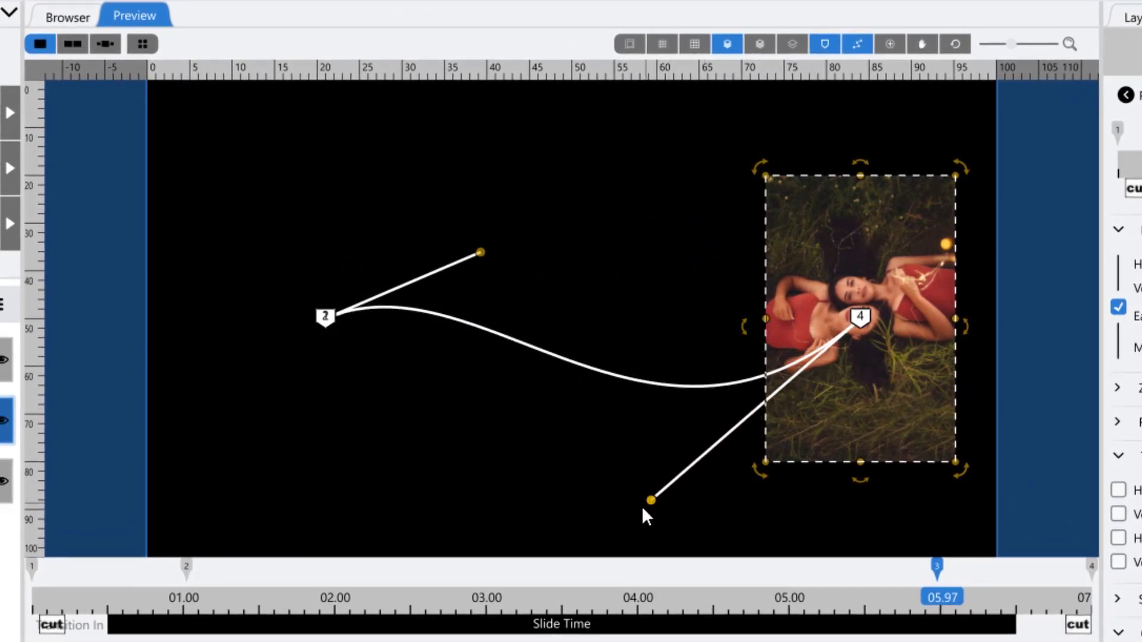
pyautogui.moveTo(719, 457); pyautogui.dragTo(805, 401)
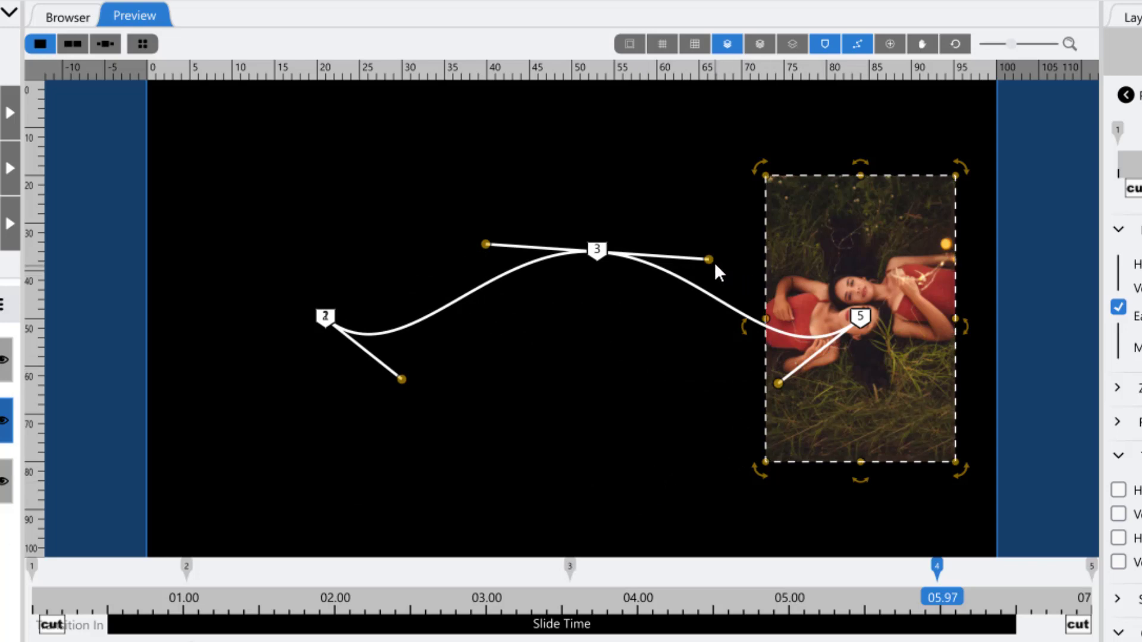
pyautogui.moveTo(710, 259)
pyautogui.mouseDown()
pyautogui.moveTo(730, 248)
pyautogui.moveTo(655, 320)
pyautogui.moveTo(630, 223)
pyautogui.moveTo(803, 173)
pyautogui.moveTo(731, 258)
pyautogui.moveTo(752, 268)
pyautogui.moveTo(866, 258)
pyautogui.moveTo(732, 347)
pyautogui.moveTo(781, 297)
pyautogui.moveTo(776, 207)
pyautogui.moveTo(742, 164)
pyautogui.moveTo(732, 248)
pyautogui.moveTo(654, 387)
pyautogui.moveTo(608, 420)
pyautogui.moveTo(640, 408)
pyautogui.moveTo(794, 179)
pyautogui.moveTo(784, 138)
pyautogui.moveTo(730, 337)
pyautogui.moveTo(675, 405)
pyautogui.moveTo(644, 422)
pyautogui.mouseUp()
pyautogui.press('ctrl')
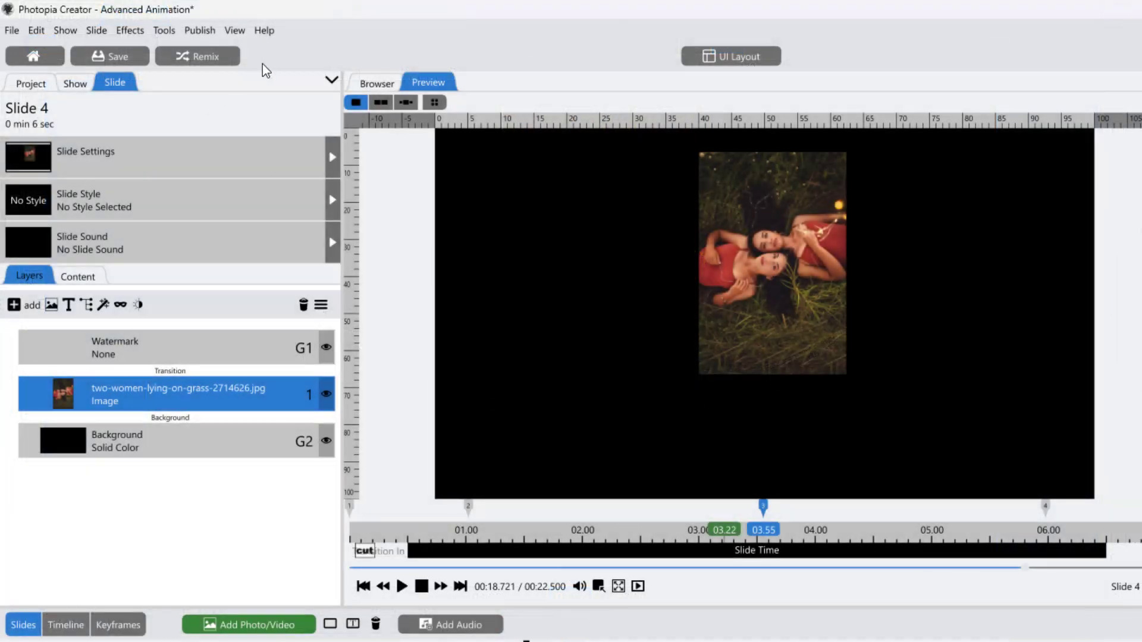
# Open the Help Center from the Help menu.
pyautogui.click(269, 35)
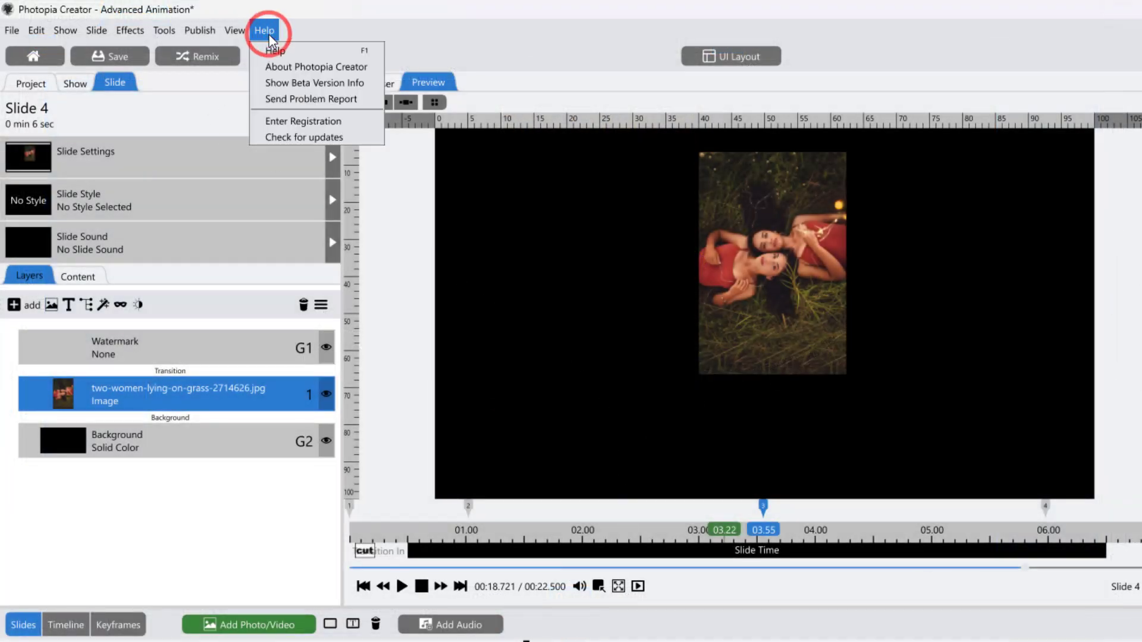
pyautogui.click(313, 50)
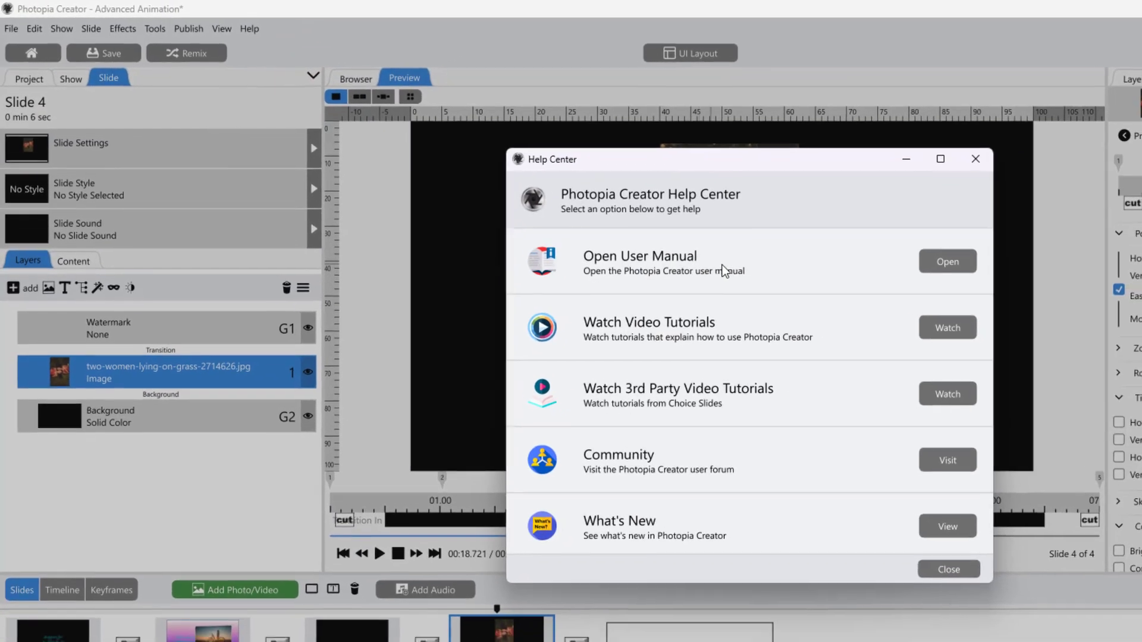